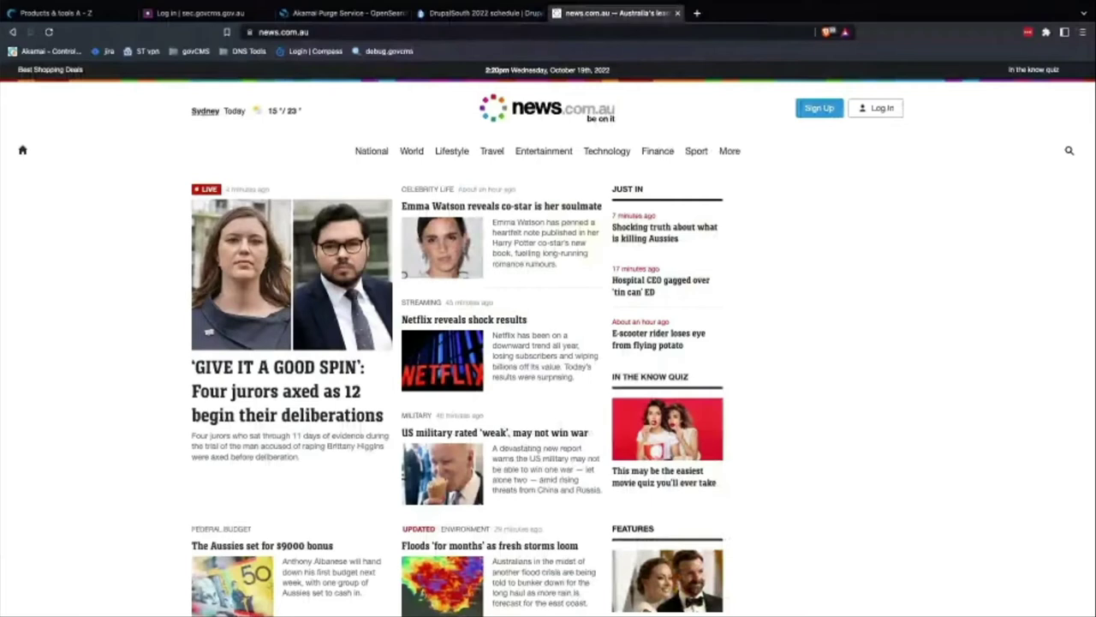
Close the news.com.au page and browse the Akamai techdocs list of products and tools.
key(Tab)
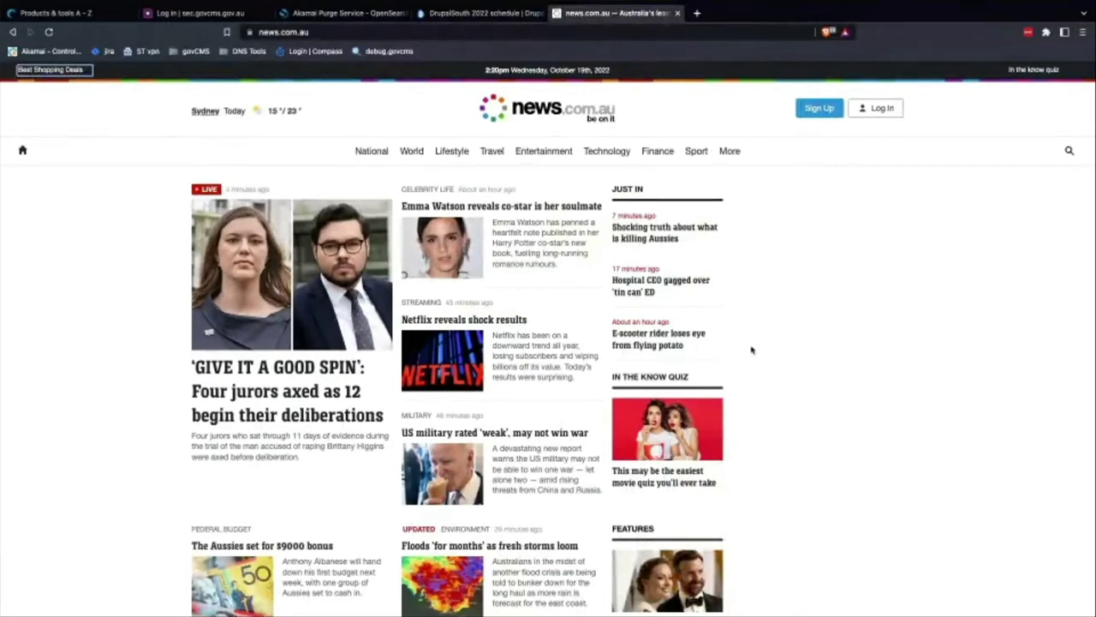
click(677, 13)
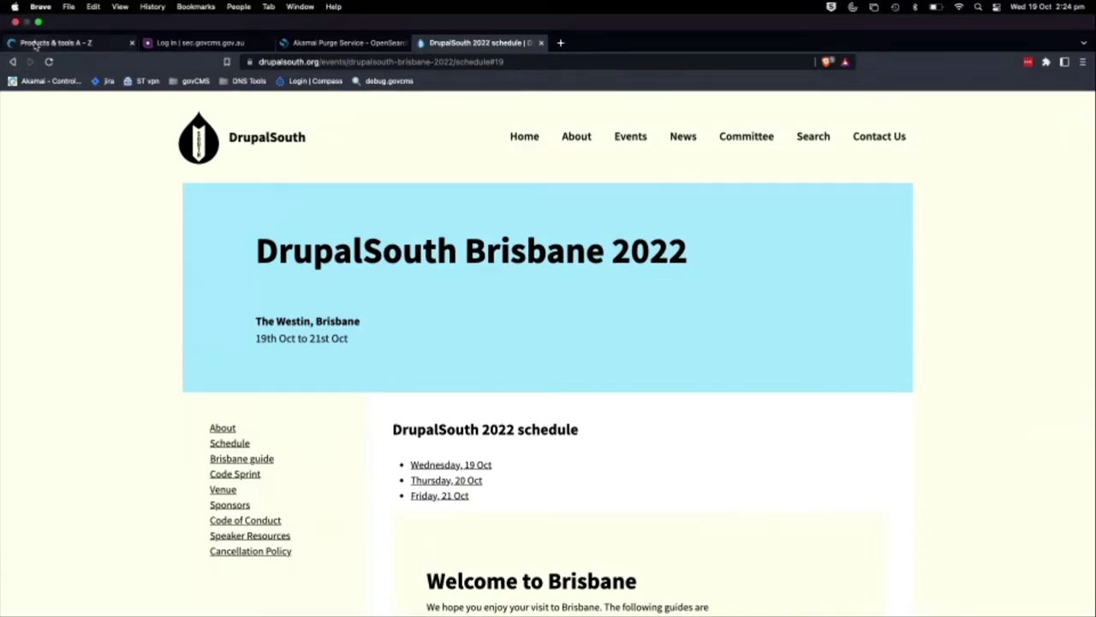
click(34, 43)
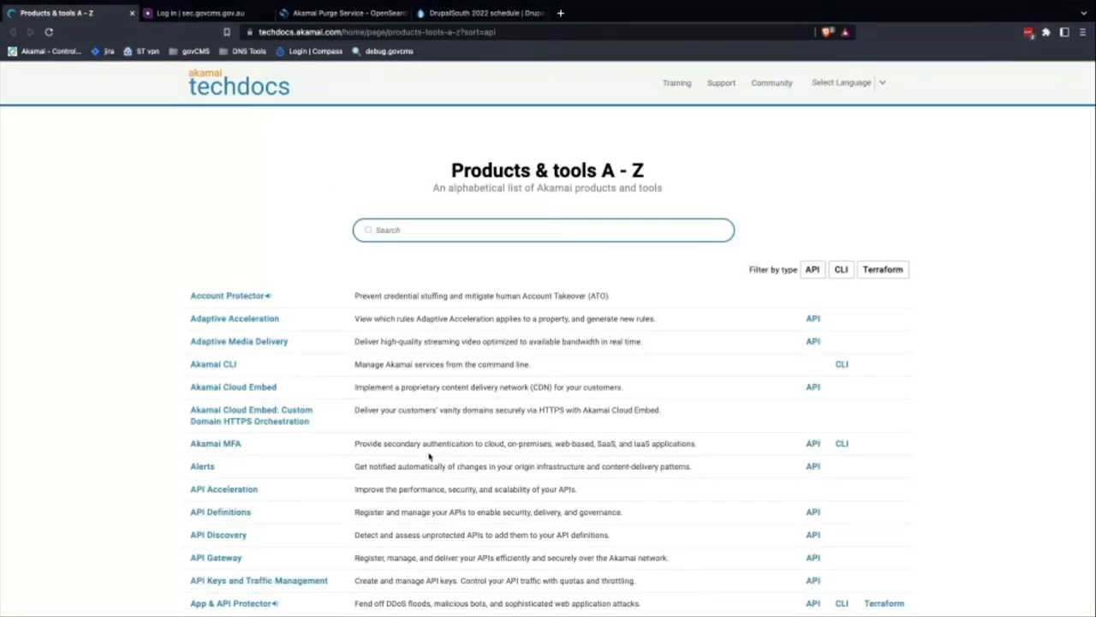
scroll(430, 456, down, 1)
scroll(430, 457, down, 10)
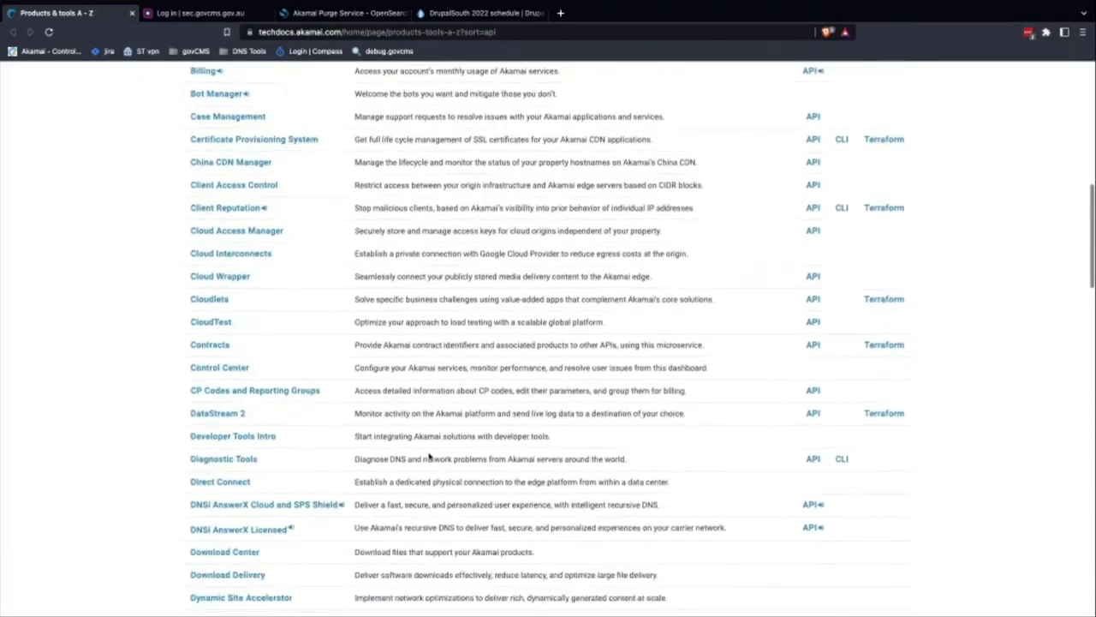
scroll(431, 456, up, 6)
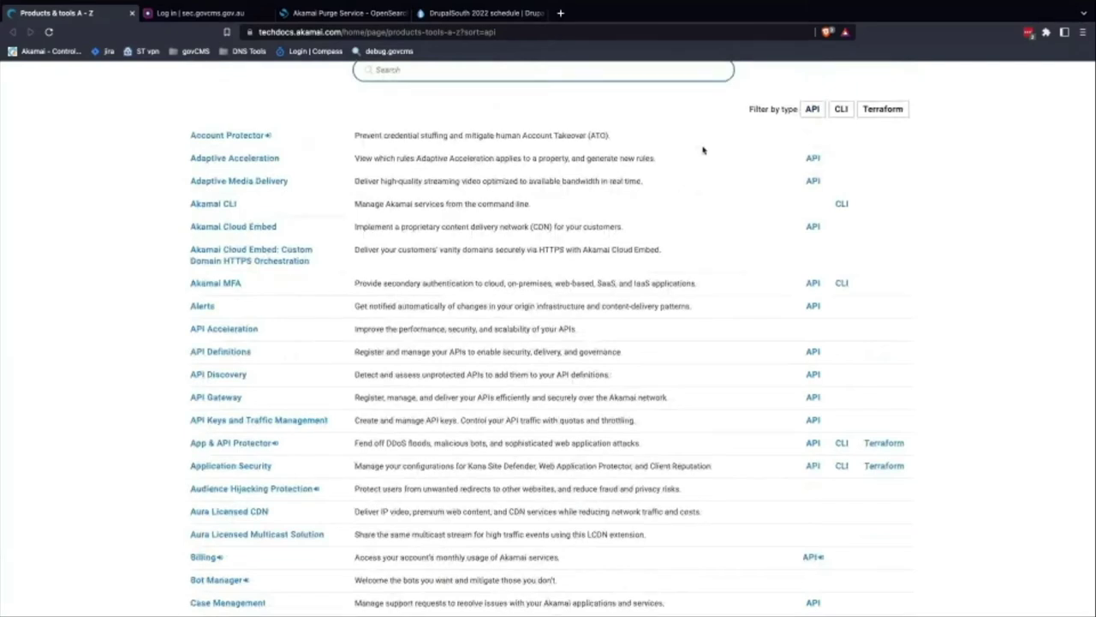
scroll(703, 151, up, 2)
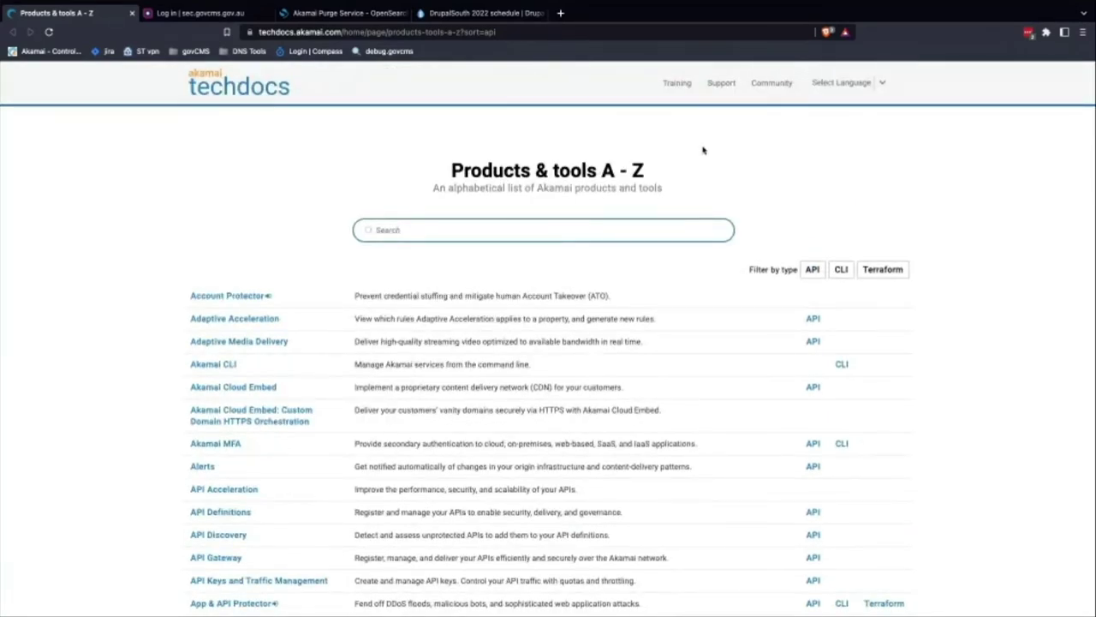
Find "purg" in the Akamai product list, open the Purge Cache documentation and display its API reference.
key(ctrl+f)
text(purg)
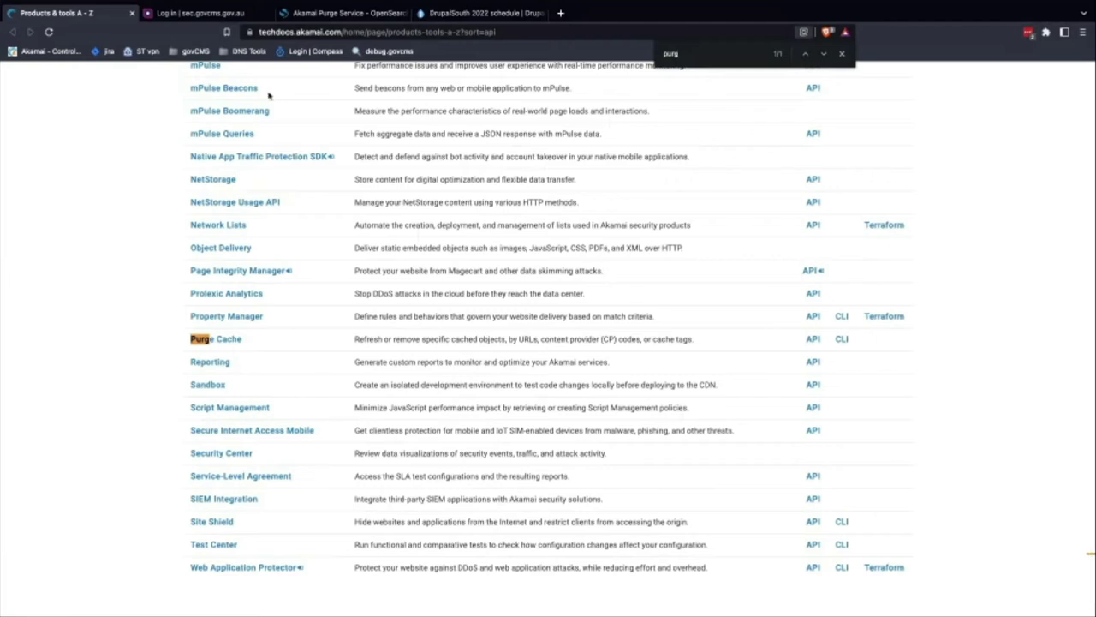
click(216, 341)
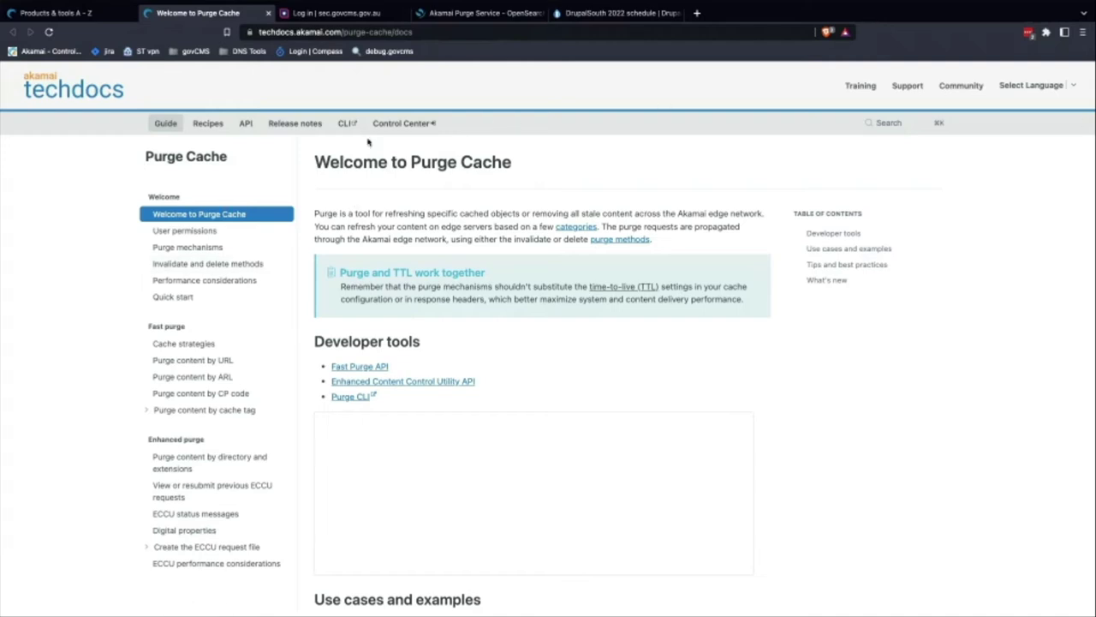
click(242, 124)
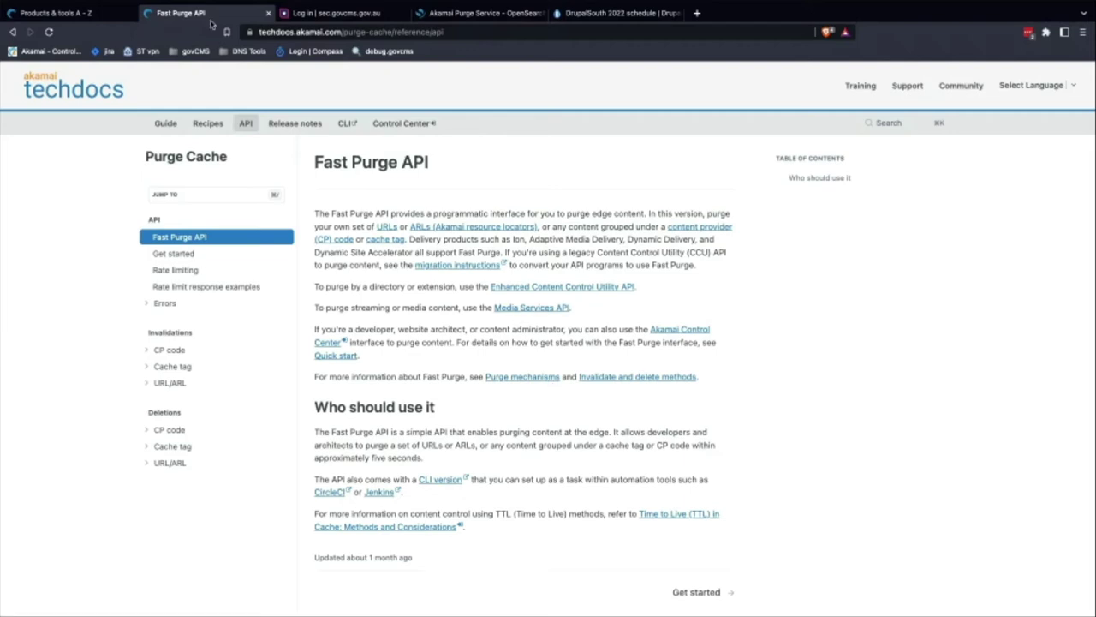
Log in to sec.govcms.gov.au with the prefilled credentials and open the GovCMS Akamai Purge paths configuration.
click(308, 13)
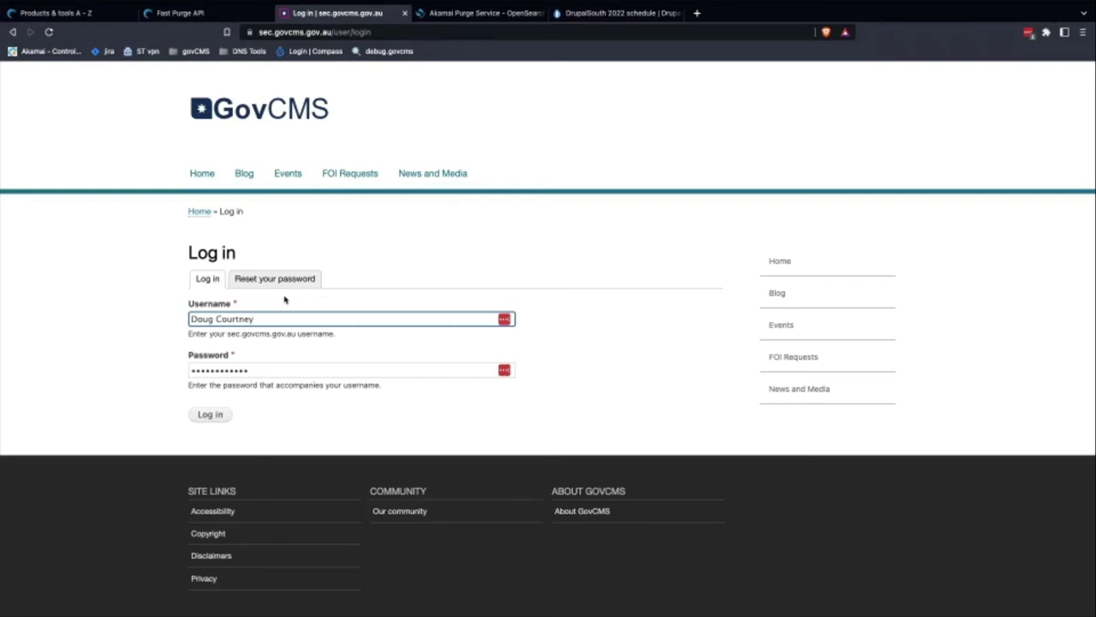
key(Return)
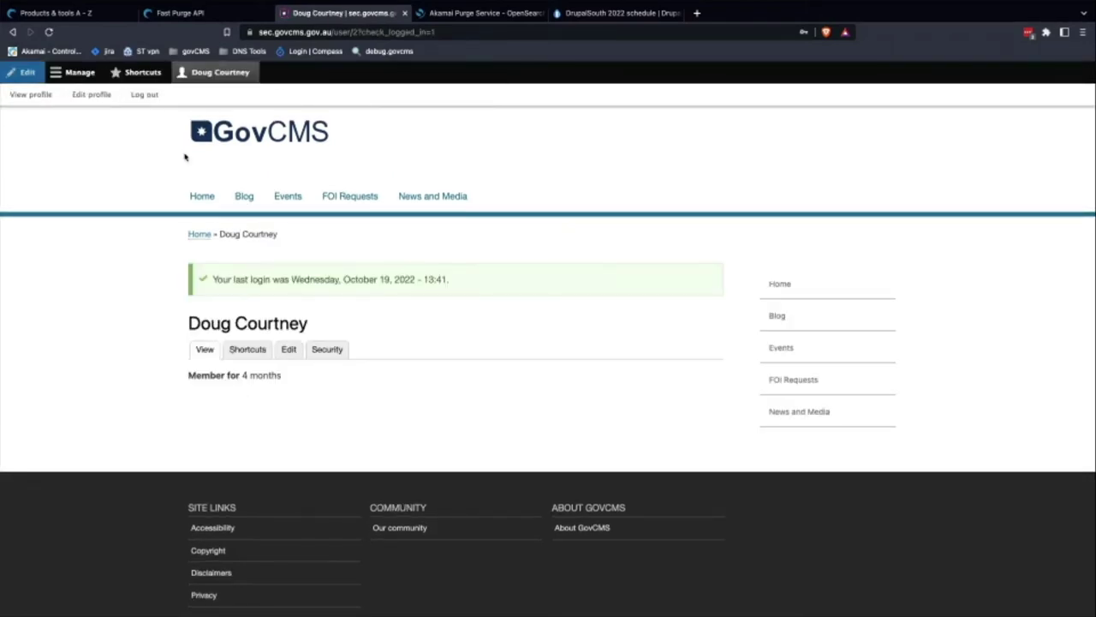
click(73, 72)
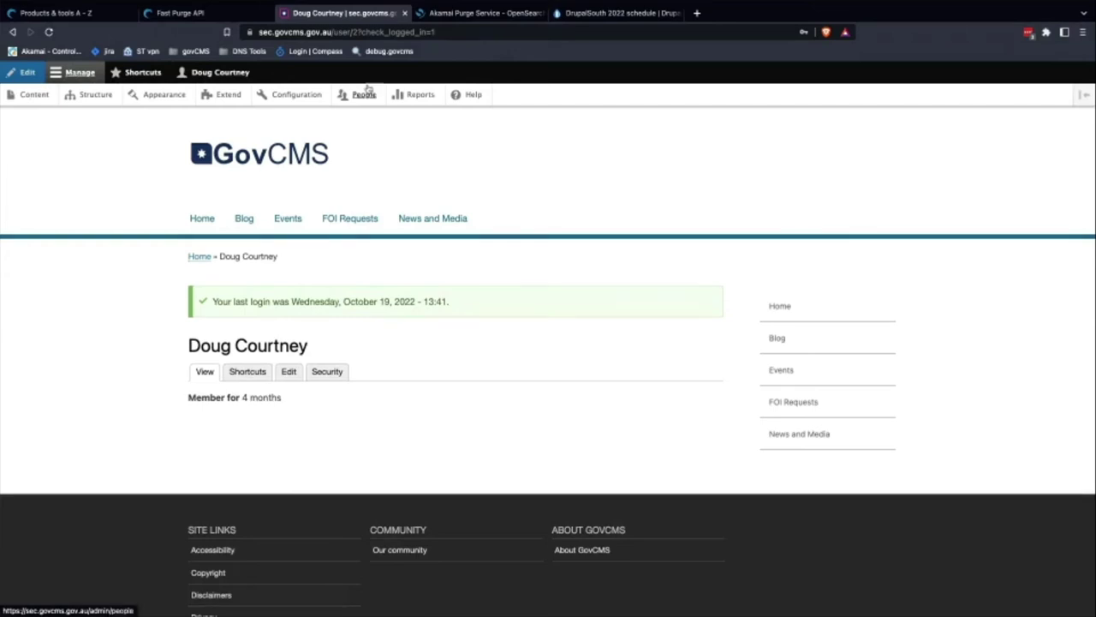
click(310, 97)
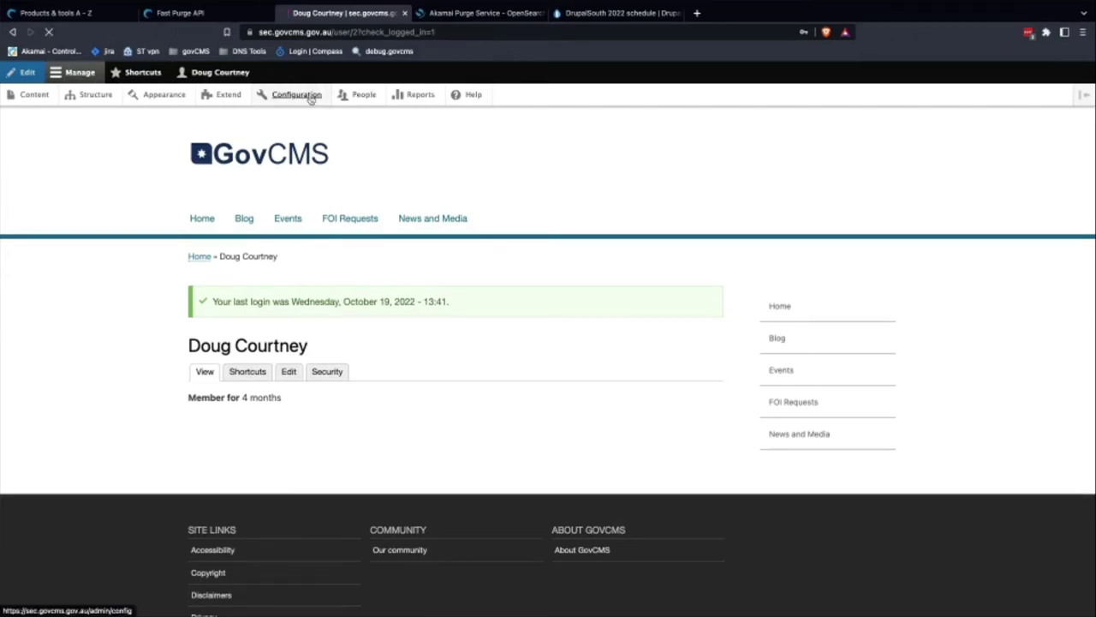
scroll(485, 319, down, 1)
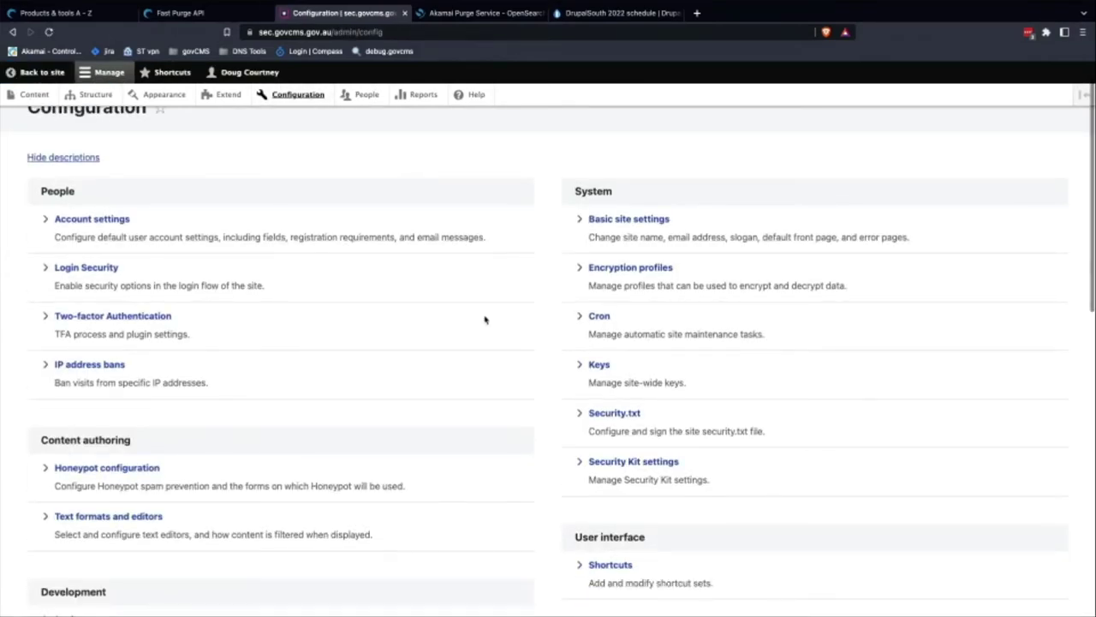
scroll(484, 319, down, 8)
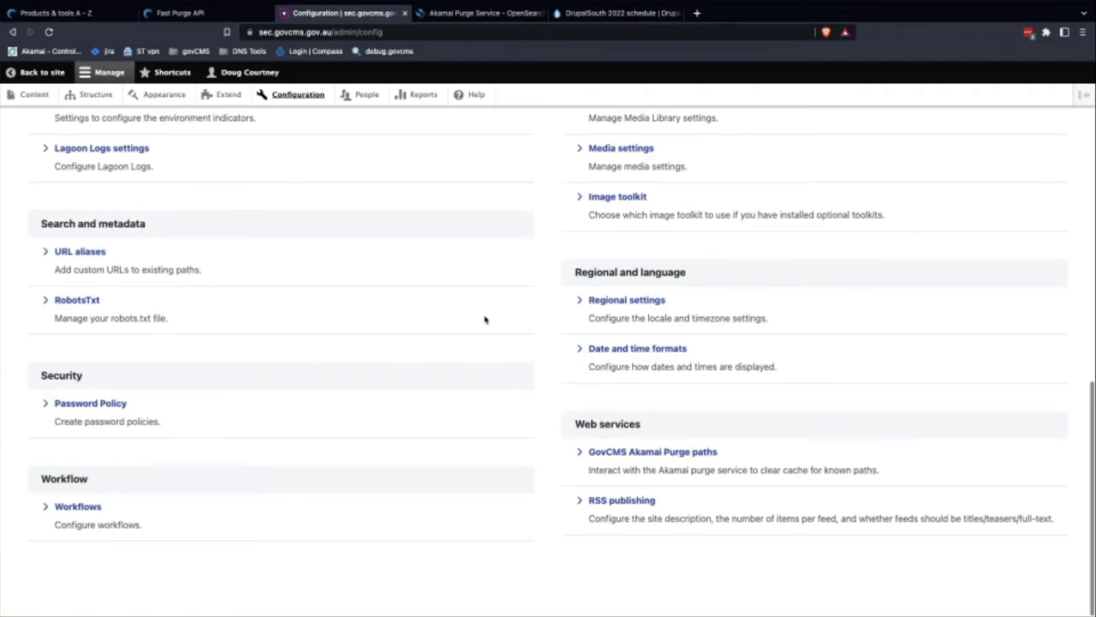
click(640, 455)
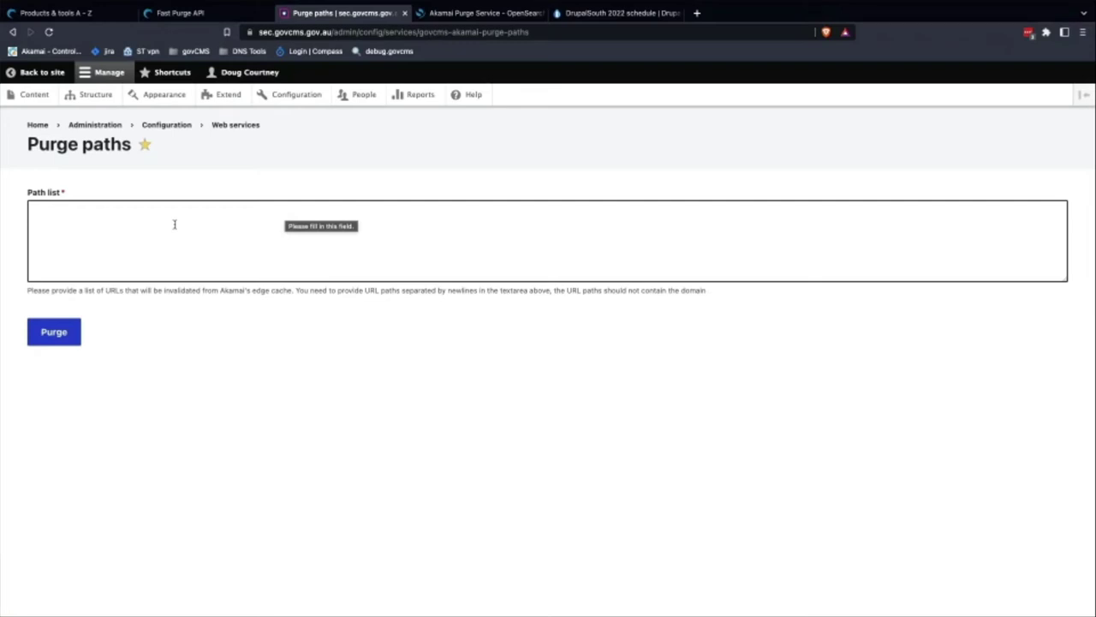
Copy the first path, /default/sites/files/2021-11/dummy0.pdf, from the list in Sublime Text and return to the Purge paths page in Brave.
key(super+Tab)
key(super+Tab)
key(super+Tab)
key(super+Tab)
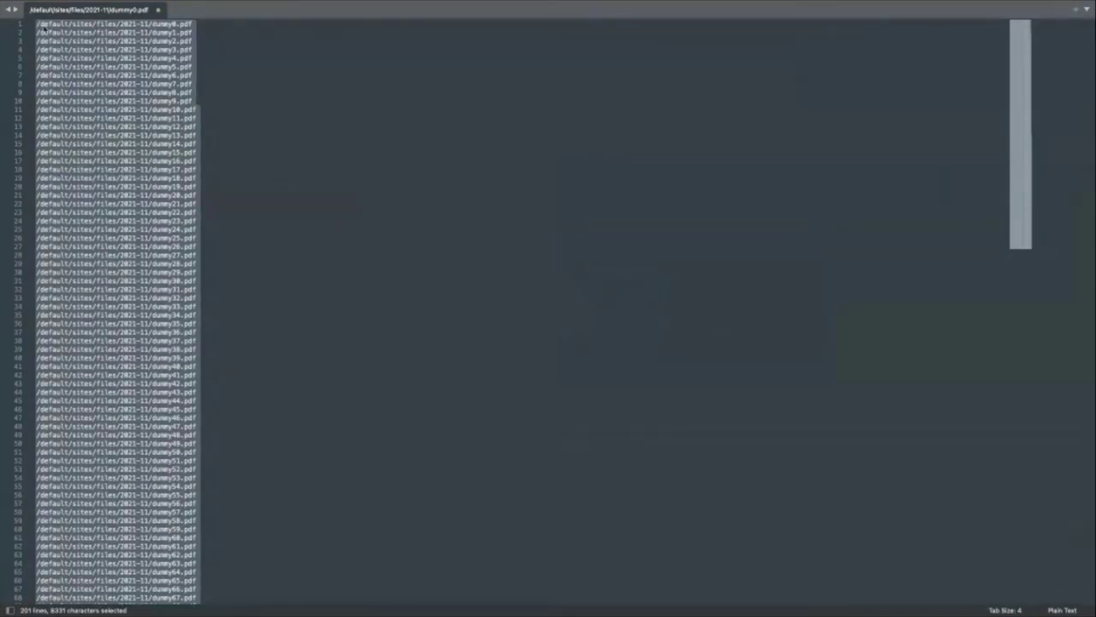
double_click(42, 27)
drag(42, 25, 219, 4)
key(ctrl+c)
key(ctrl+Left)
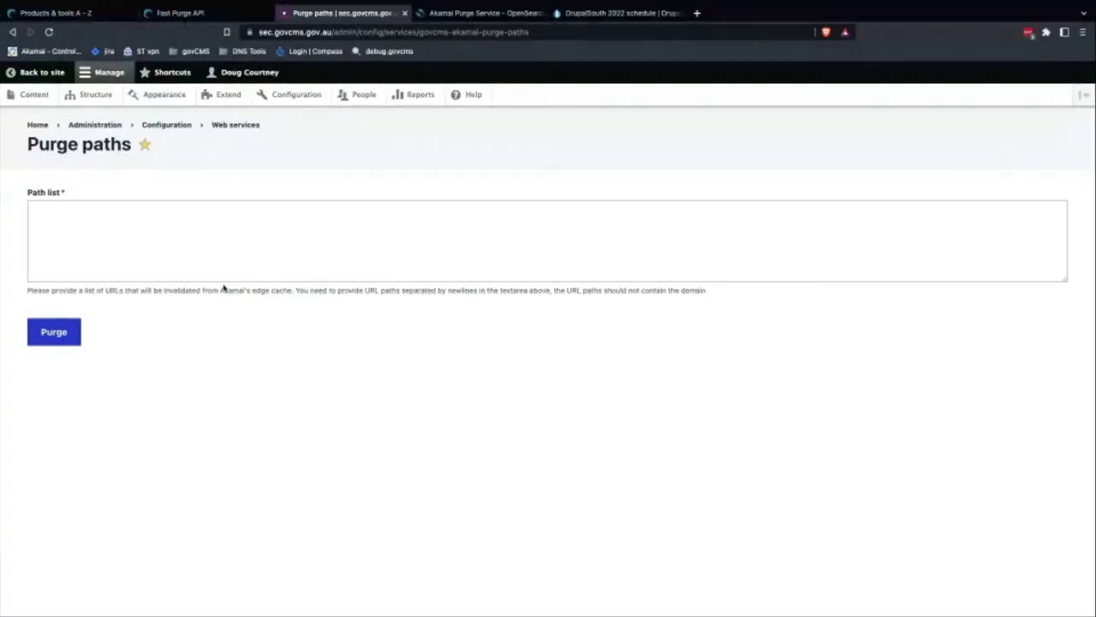
Paste /default/sites/files/2021-11/dummy0.pdf into the path list and submit the purge request.
click(206, 239)
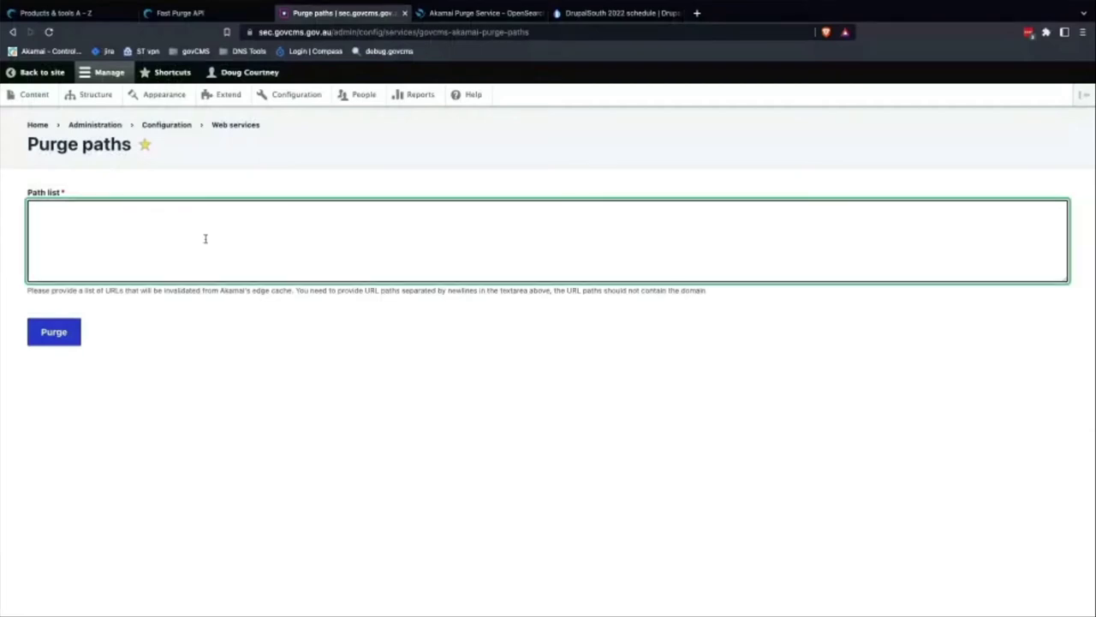
key(ctrl+v)
key(Return)
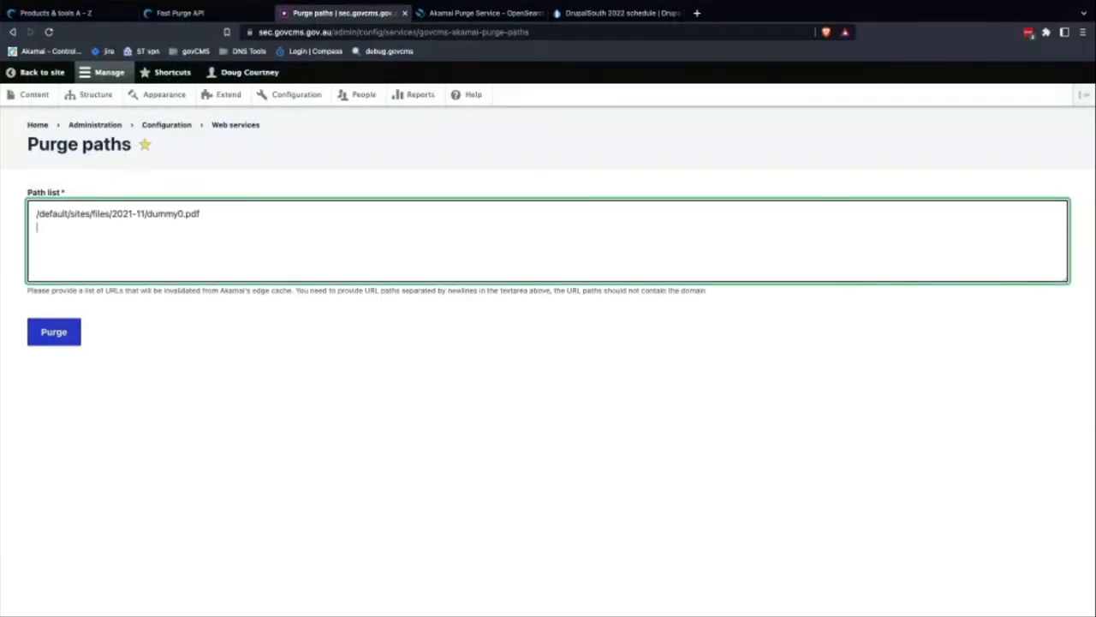
click(51, 333)
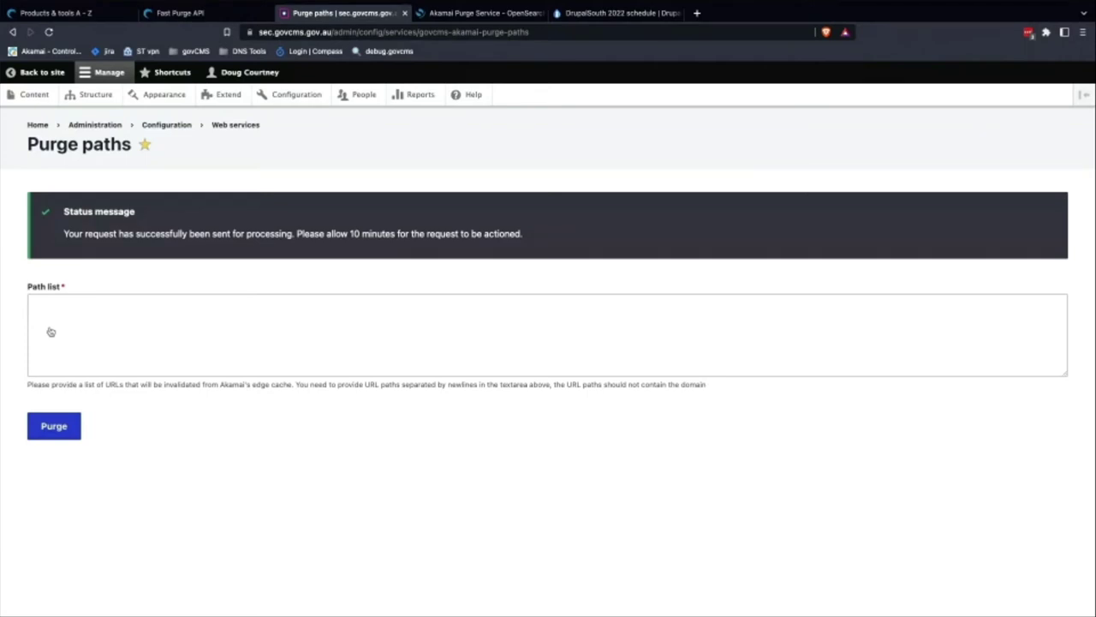
Enter htttps:sec.govcms.gov.au in the path list.
click(86, 318)
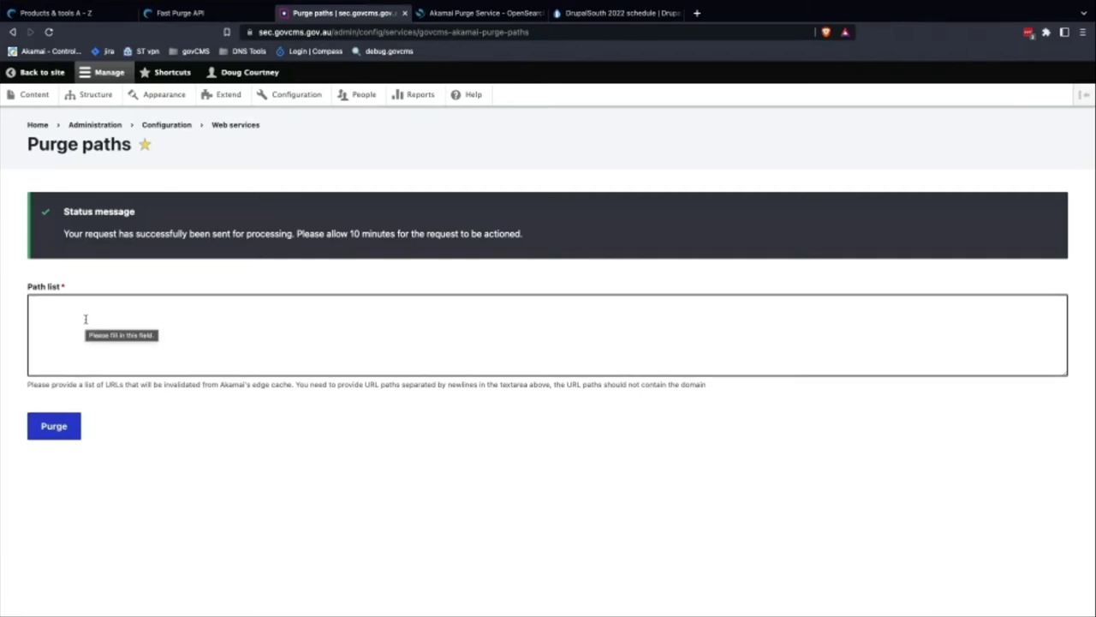
click(85, 318)
text(s)
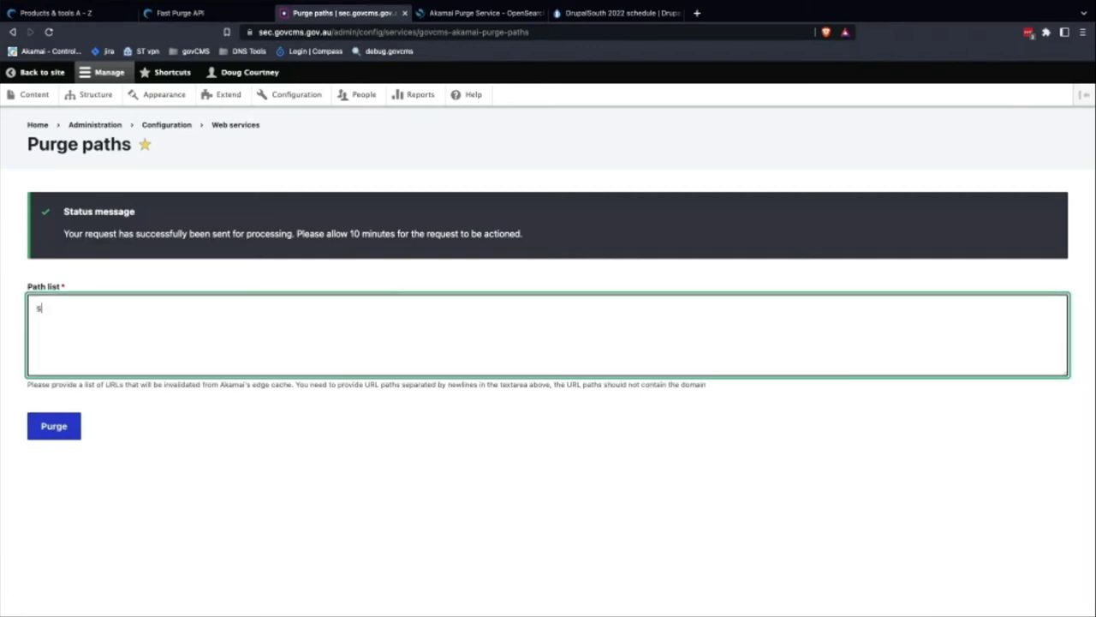
key(BackSpace)
text(s)
key(BackSpace)
text(htttps)
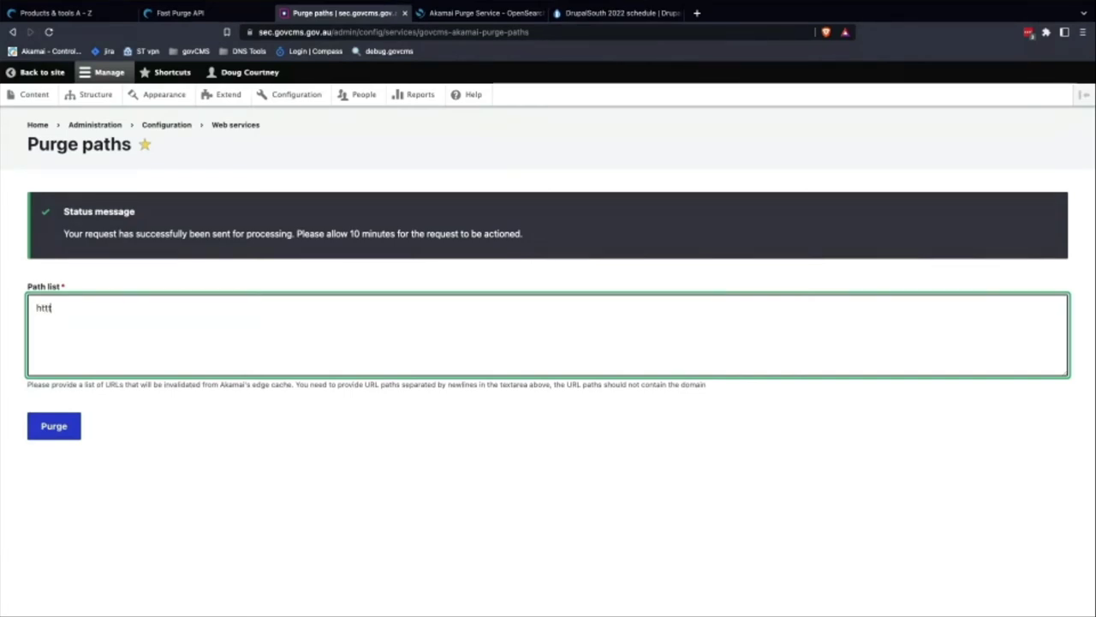
text(:se)
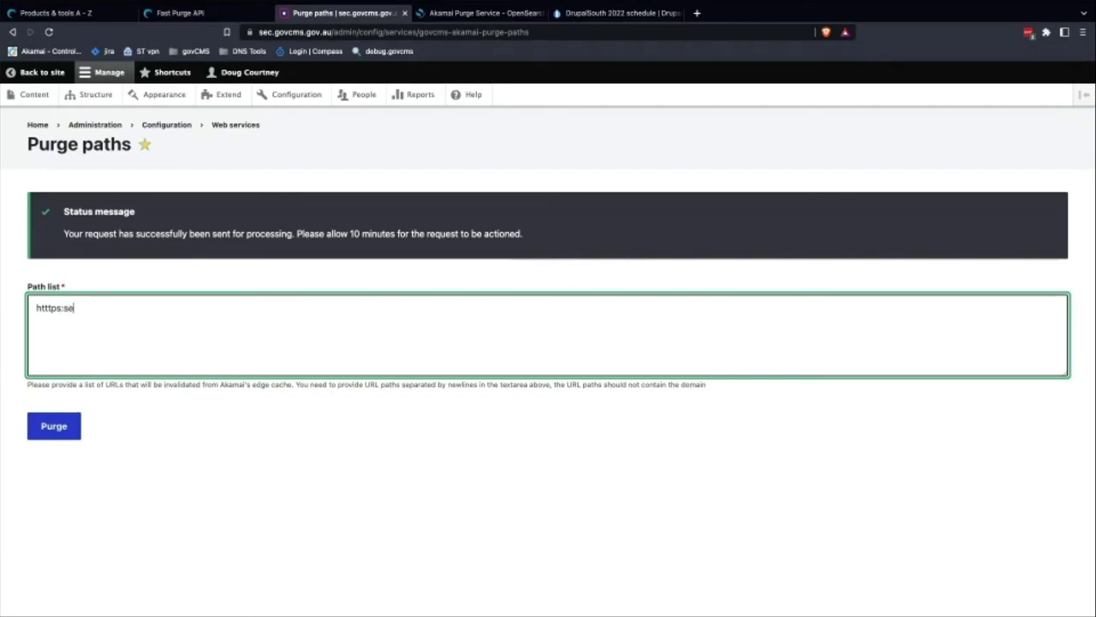
text(c.)
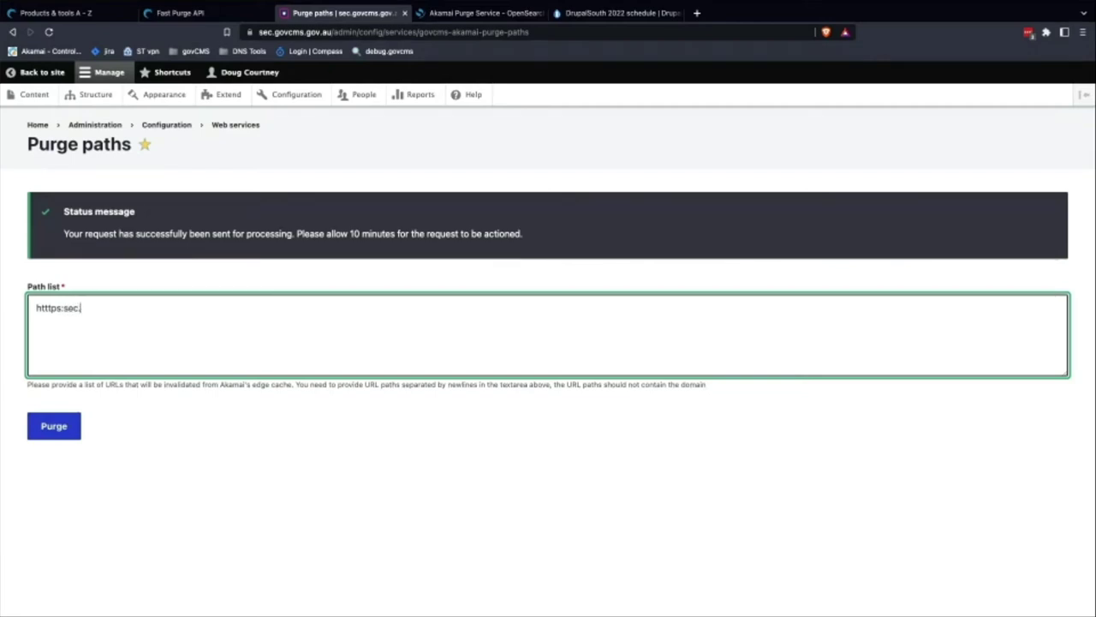
text(govcms.gov.au)
key(Return)
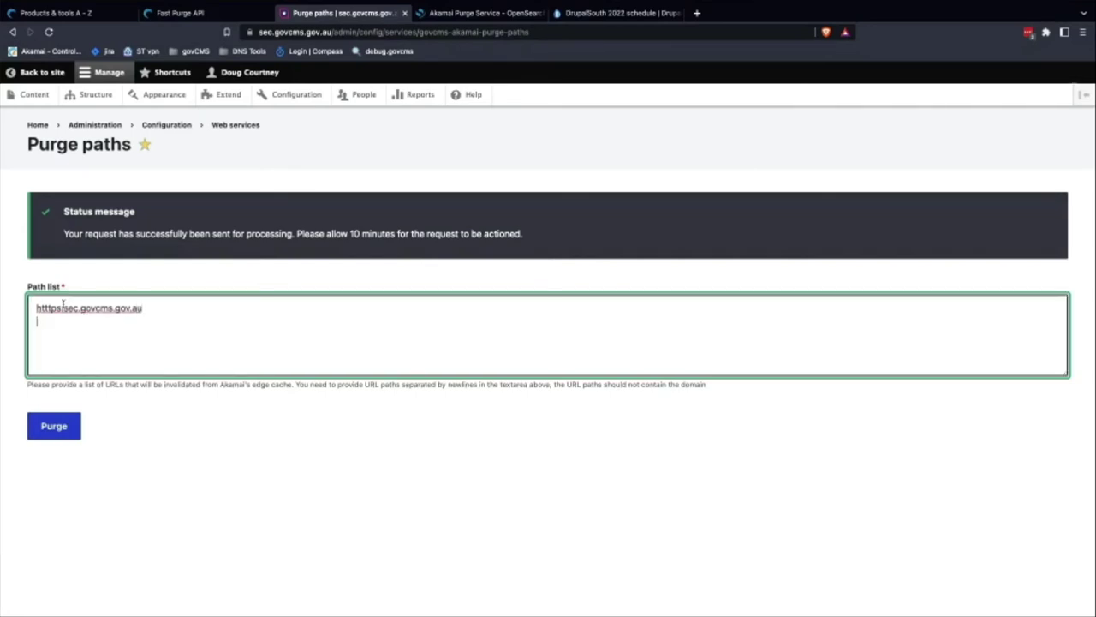
key(Up)
key(Right)
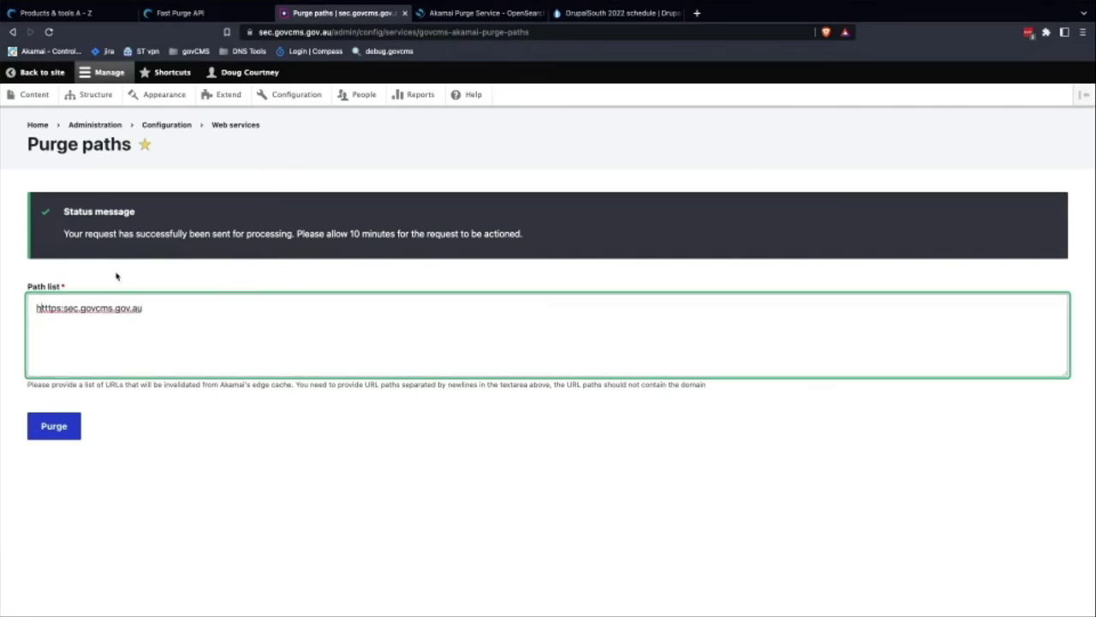
key(Delete)
click(60, 307)
text(//)
key(Return)
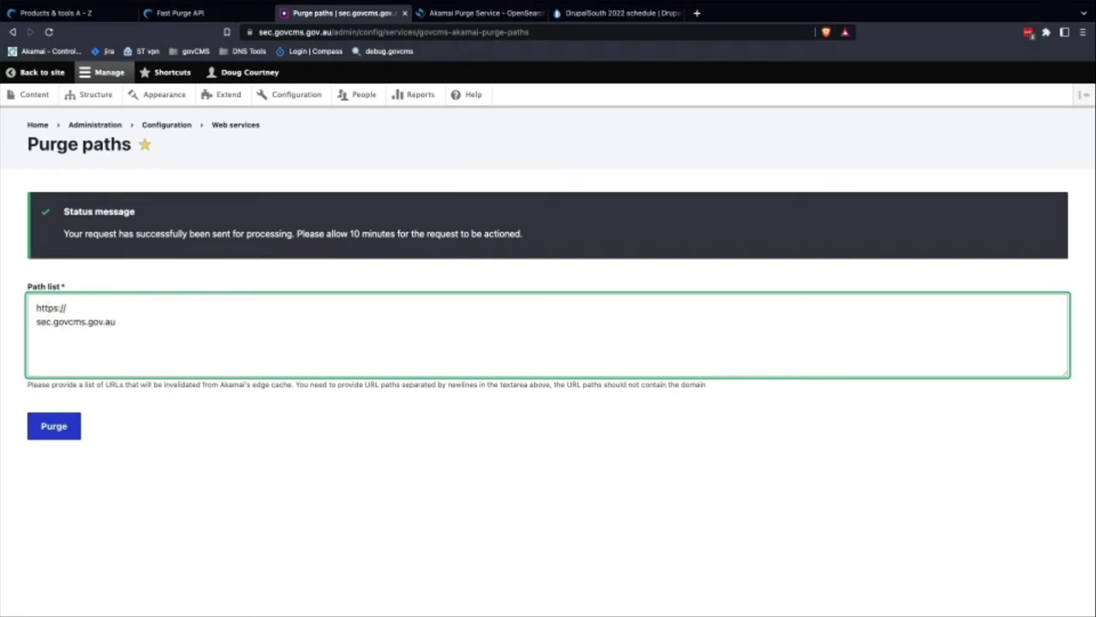
key(BackSpace)
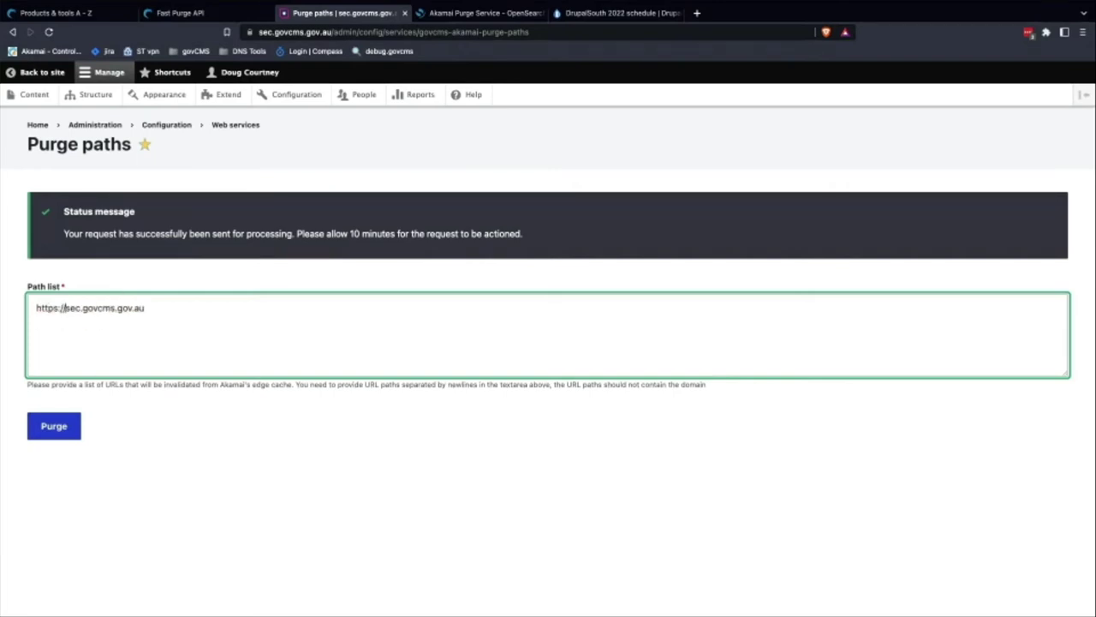
click(54, 425)
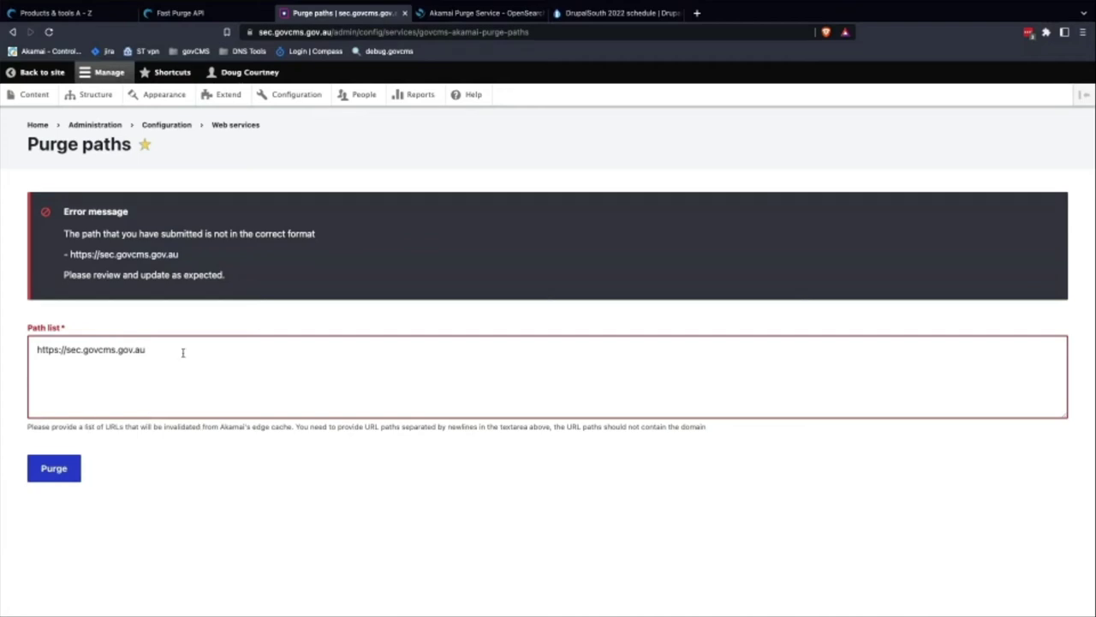
Copy the complete list of dummy PDF paths from Sublime Text and return to the Purge paths page in Brave.
key(super+Tab)
key(super+Tab)
key(super+Tab)
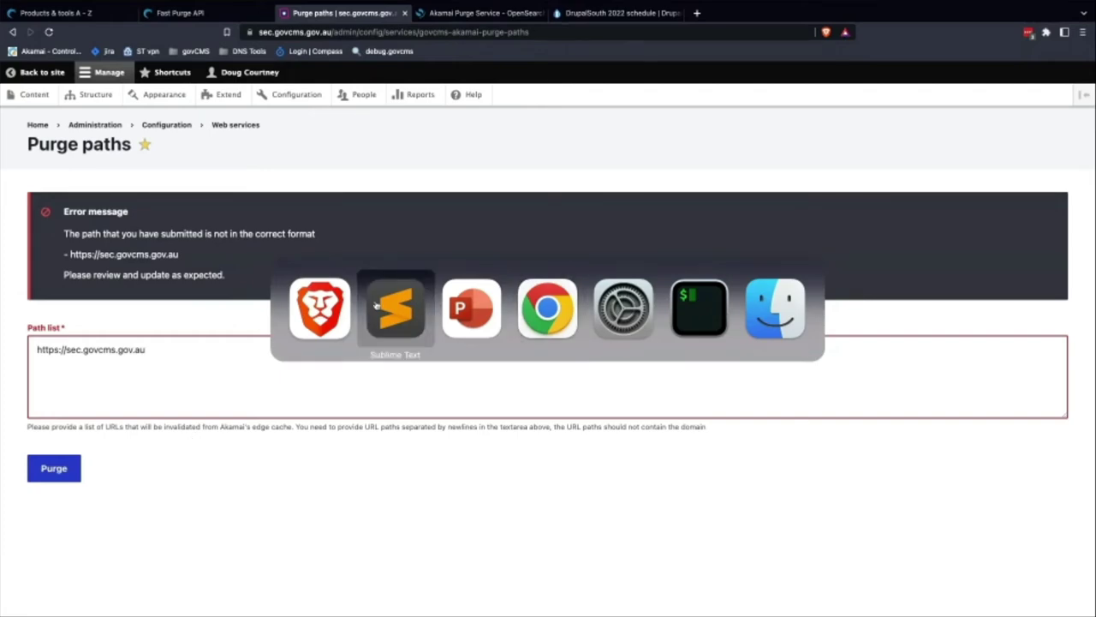
click(394, 325)
click(217, 115)
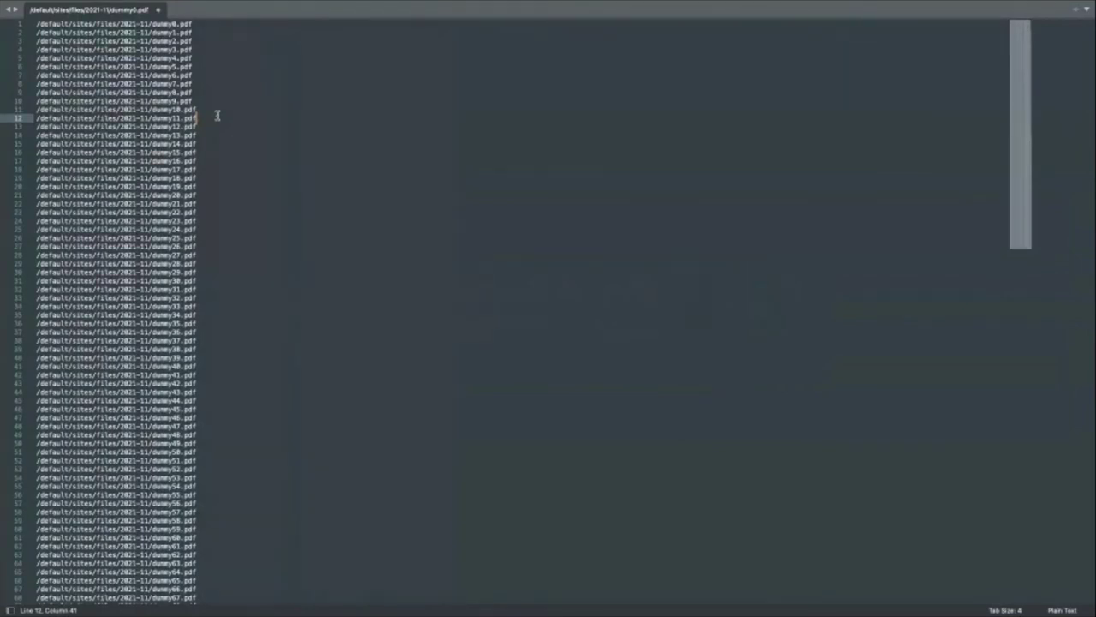
key(super+a)
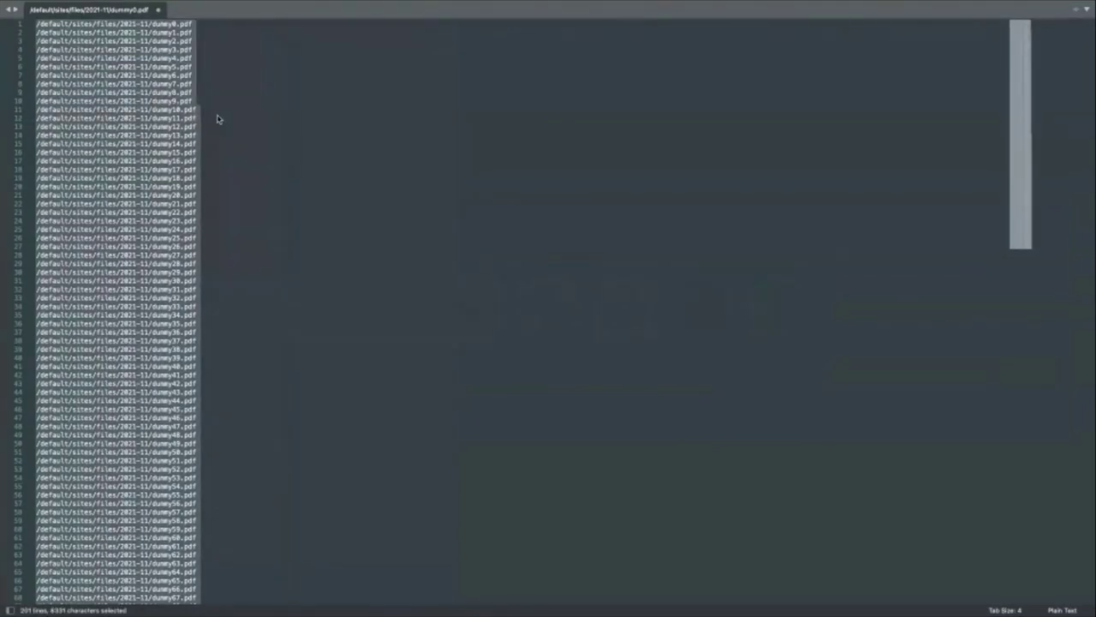
key(super+c)
key(super+Tab)
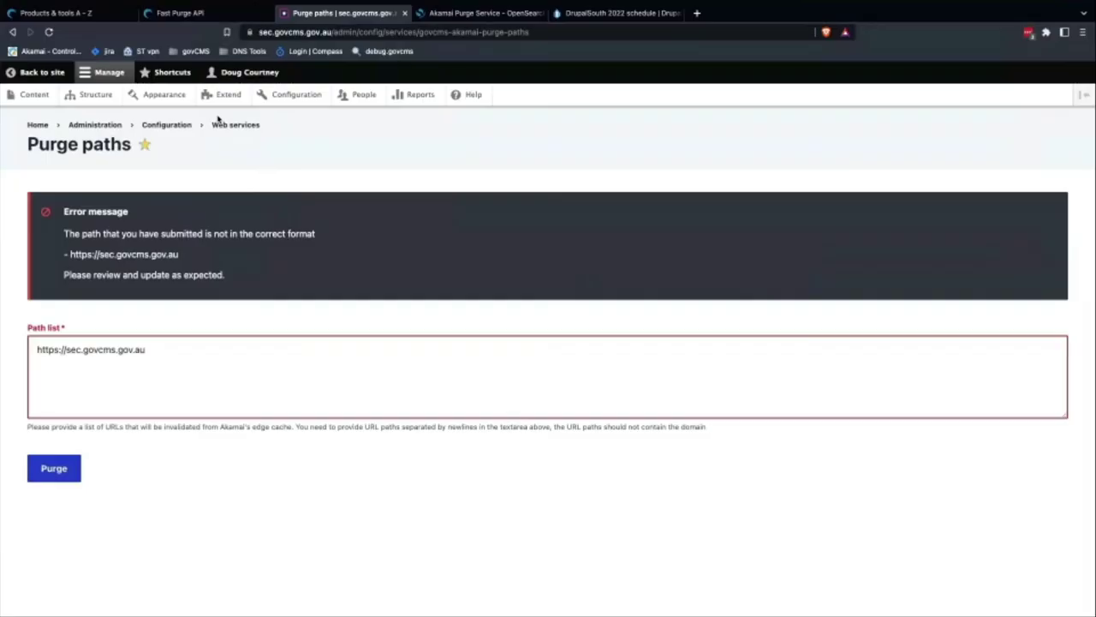
Replace the address in the path list with the copied dummy PDF paths and submit the purge request.
click(211, 372)
key(BackSpace)
key(Return)
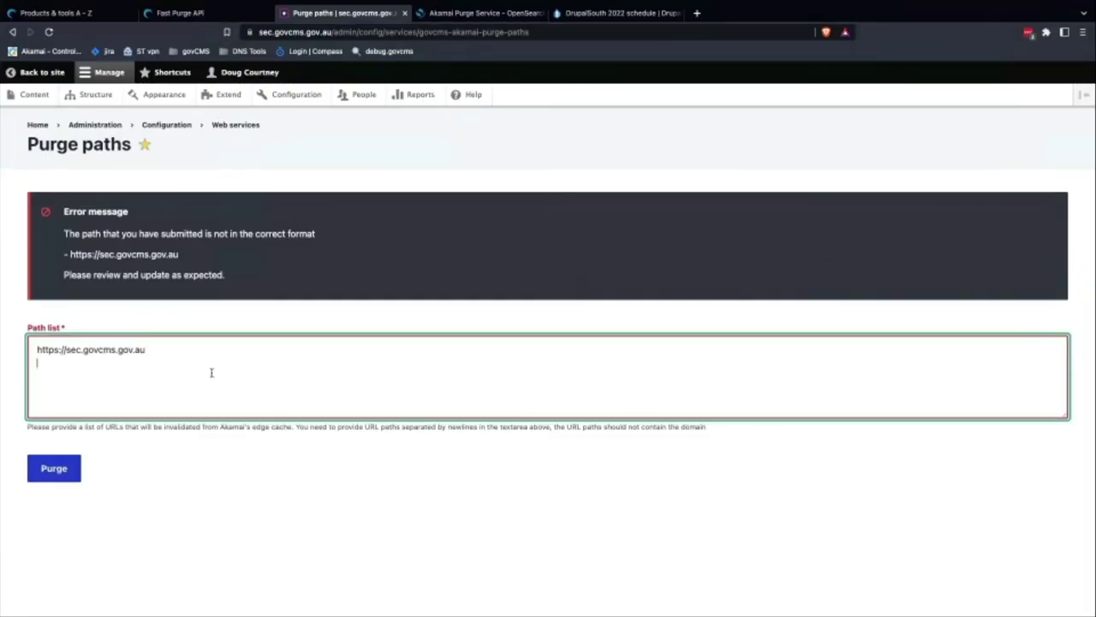
key(BackSpace)
key(BackSpace)
key(BackSpace)
key(BackSpace)
key(BackSpace)
key(BackSpace)
key(BackSpace)
key(BackSpace)
key(BackSpace)
key(BackSpace)
key(BackSpace)
key(BackSpace)
key(BackSpace)
key(BackSpace)
key(BackSpace)
key(BackSpace)
key(BackSpace)
key(BackSpace)
key(BackSpace)
key(BackSpace)
key(BackSpace)
key(BackSpace)
key(BackSpace)
key(BackSpace)
key(BackSpace)
key(BackSpace)
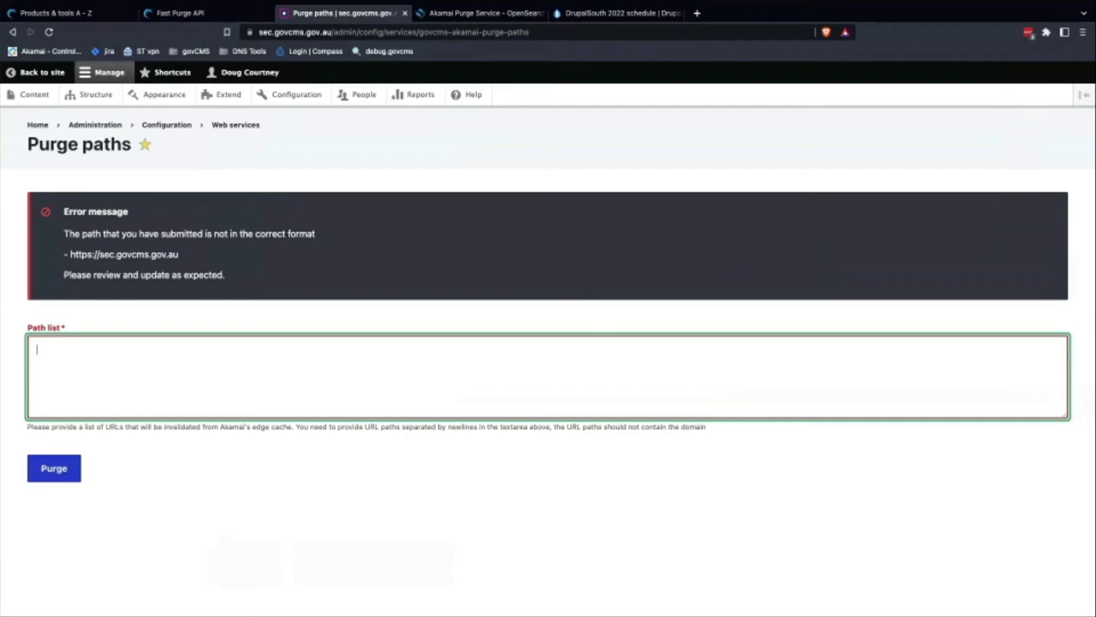
key(super+v)
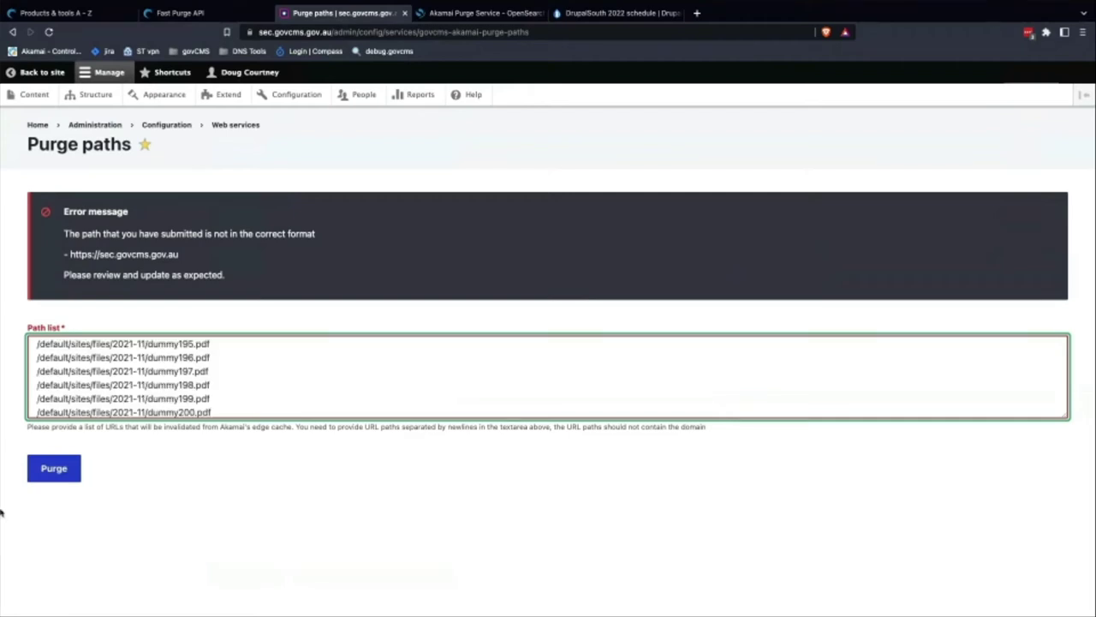
click(43, 476)
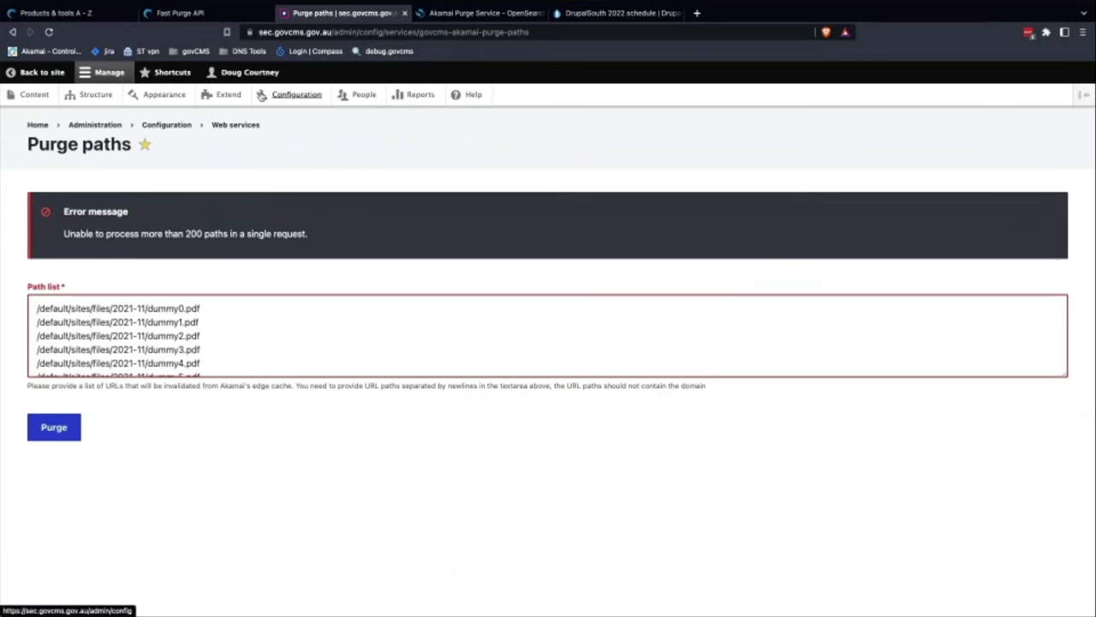
Look through the site's Extend, People and Configuration administration pages.
click(228, 95)
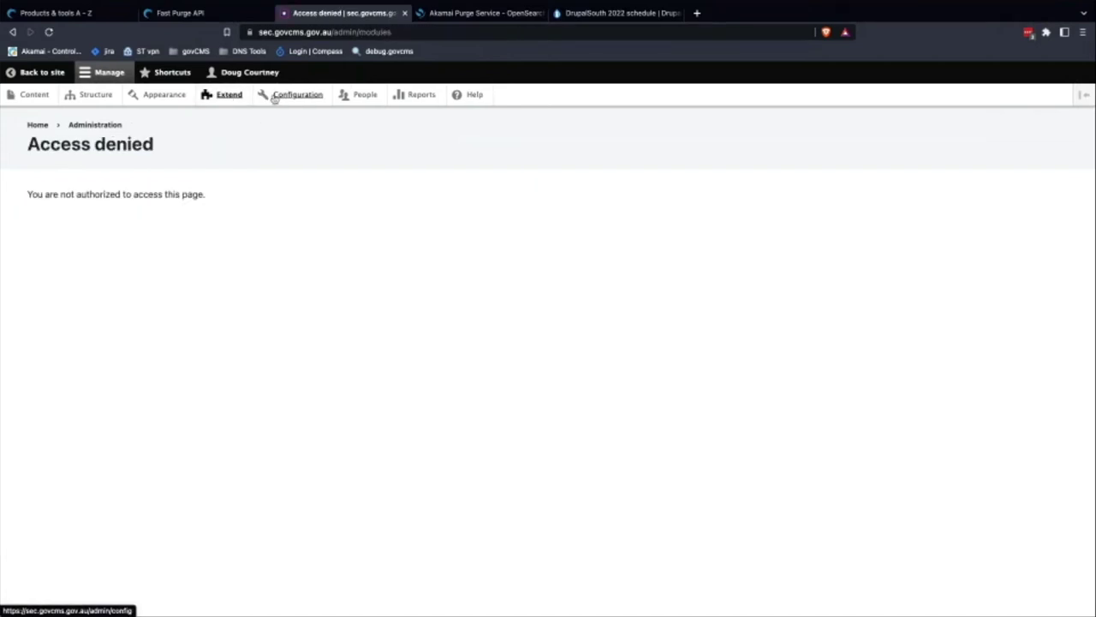
click(361, 95)
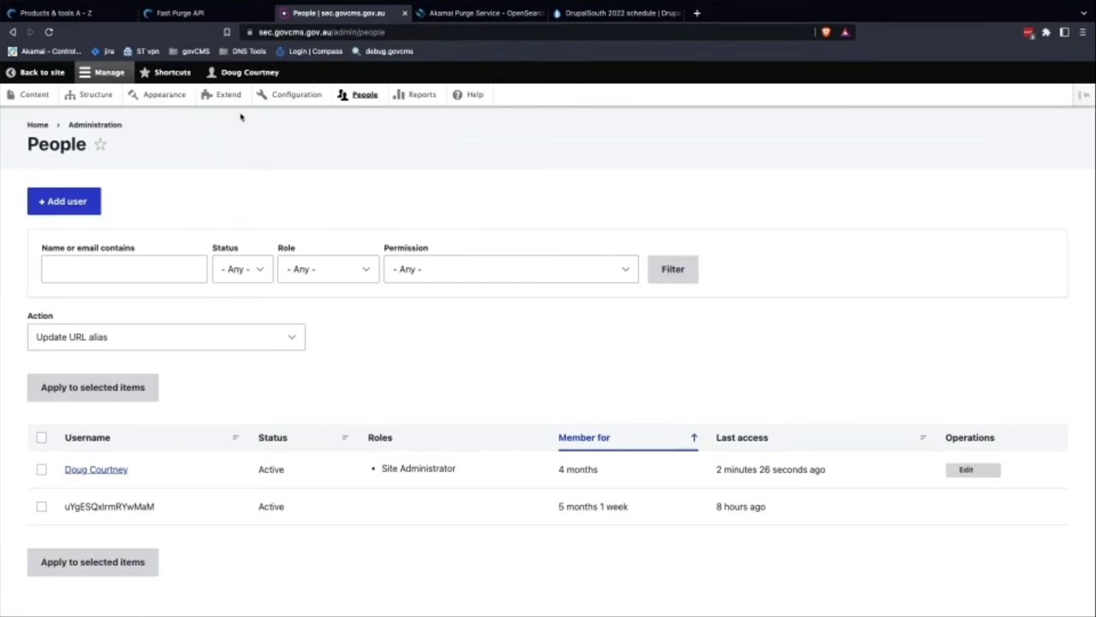
click(224, 95)
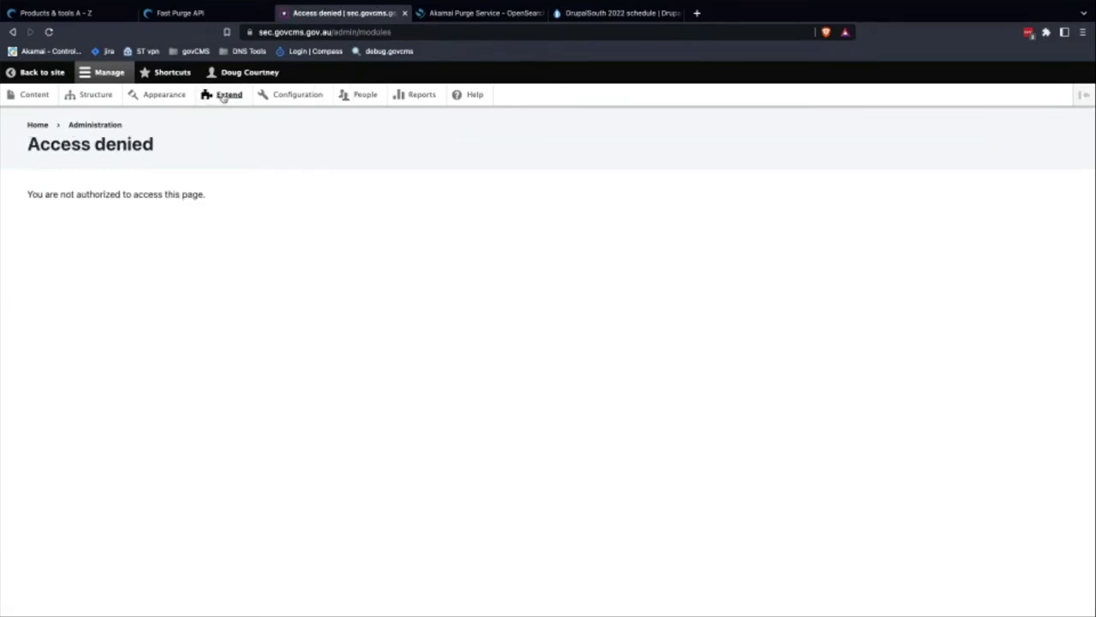
click(293, 93)
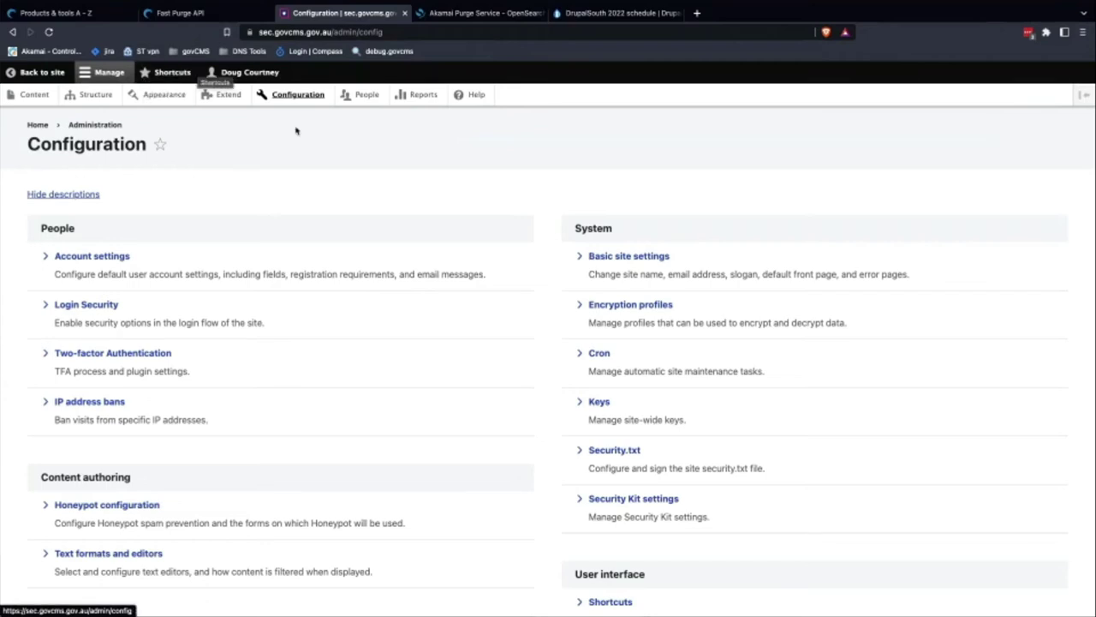
Open the Akamai Purge Service dashboard in OpenSearch Dashboards.
click(447, 14)
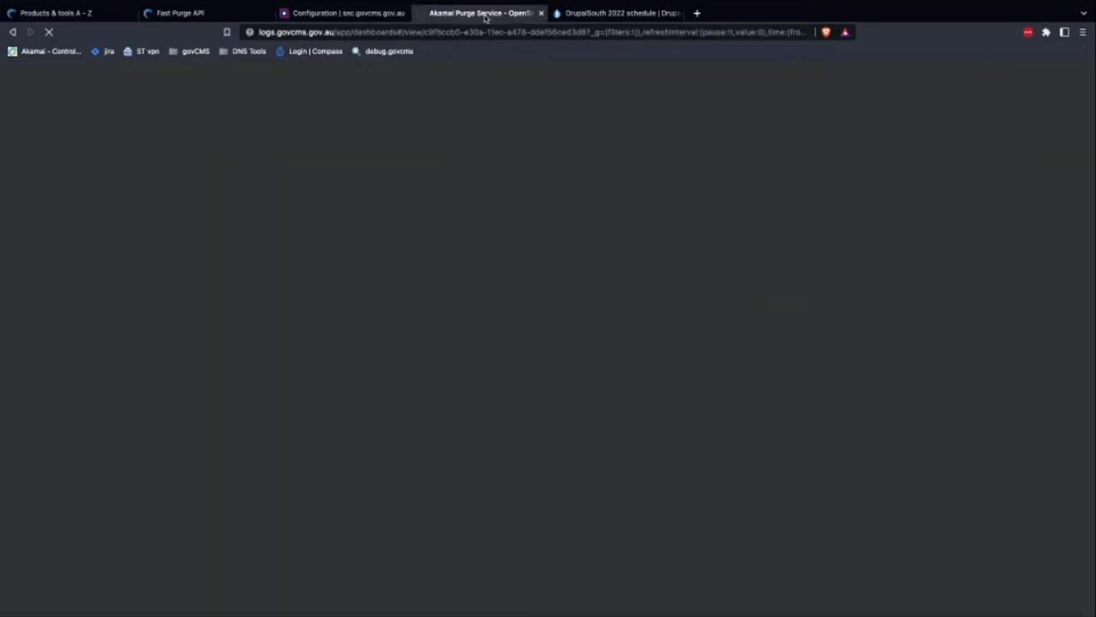
click(578, 15)
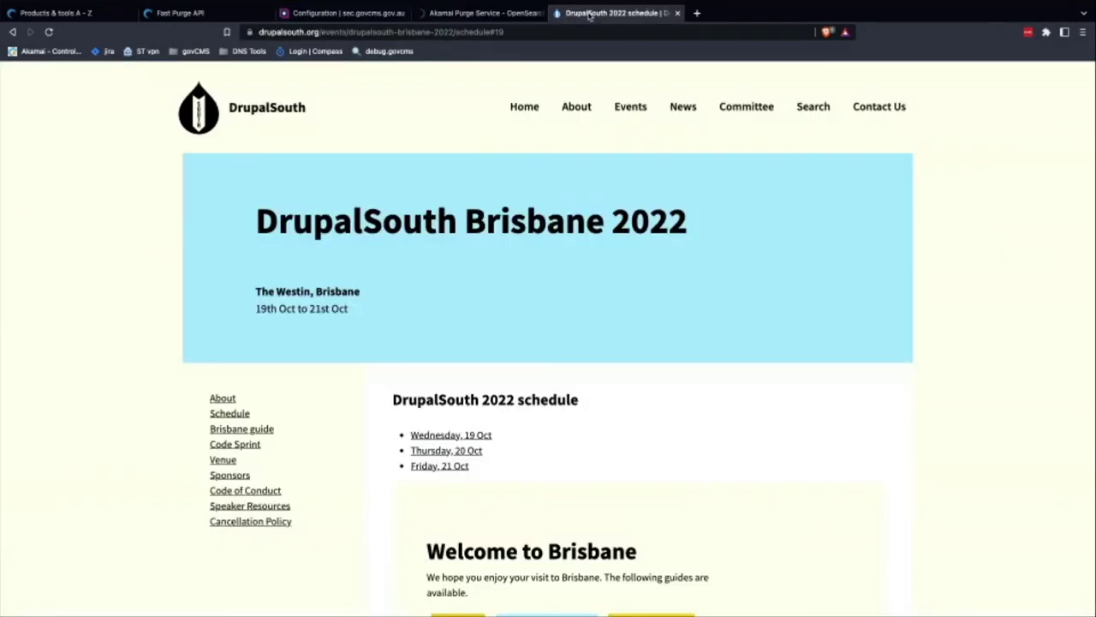
click(501, 13)
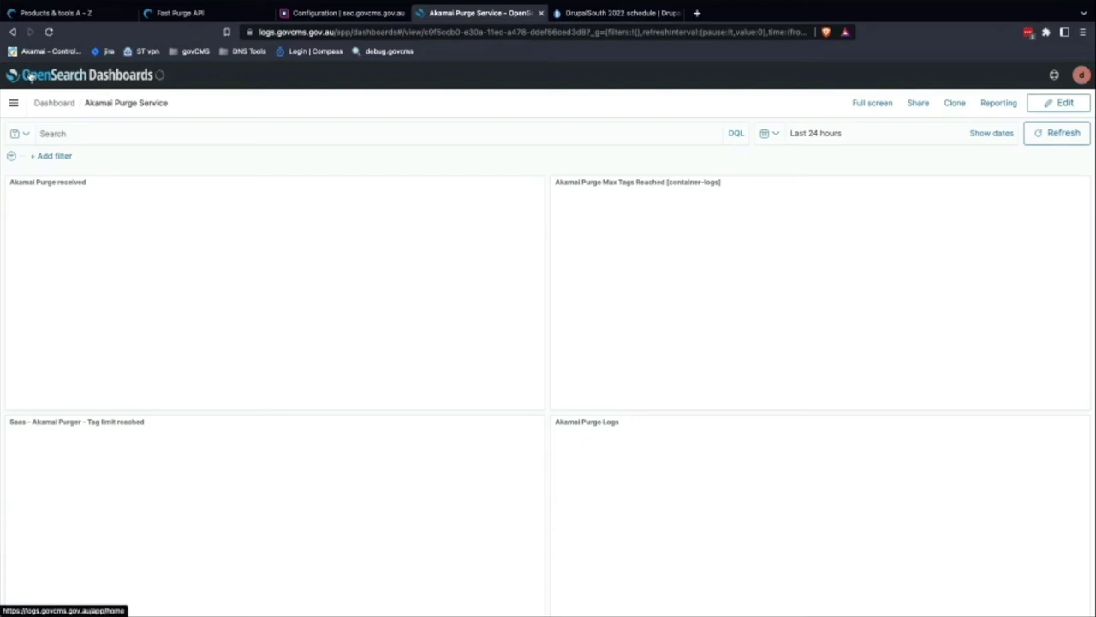
Add a dashboard filter where the name field is *test-akamai*.
click(43, 161)
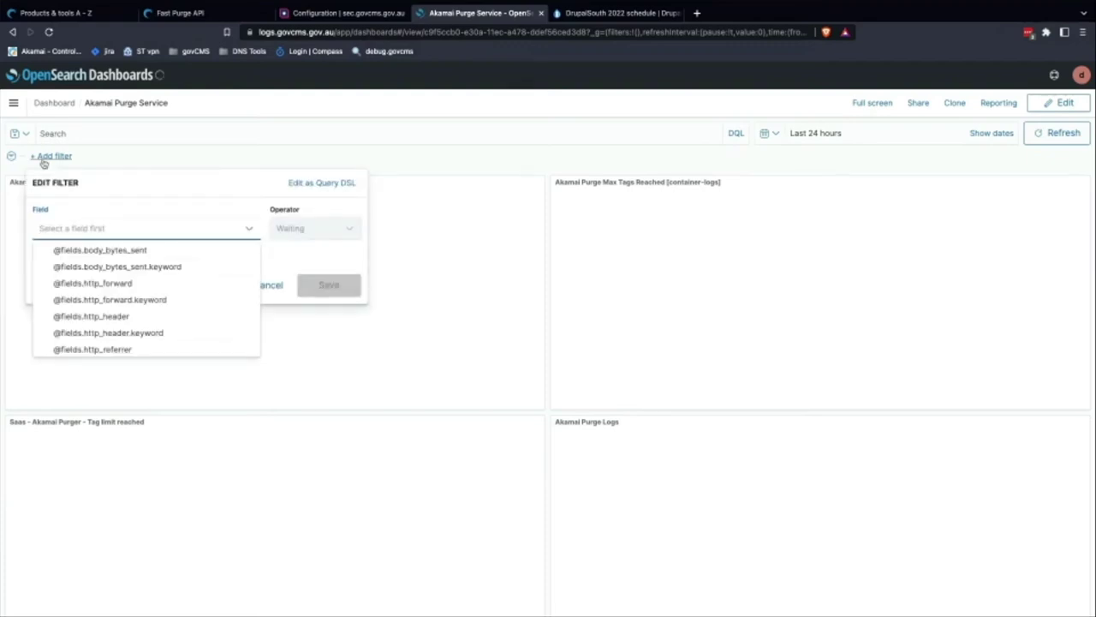
text(na,e)
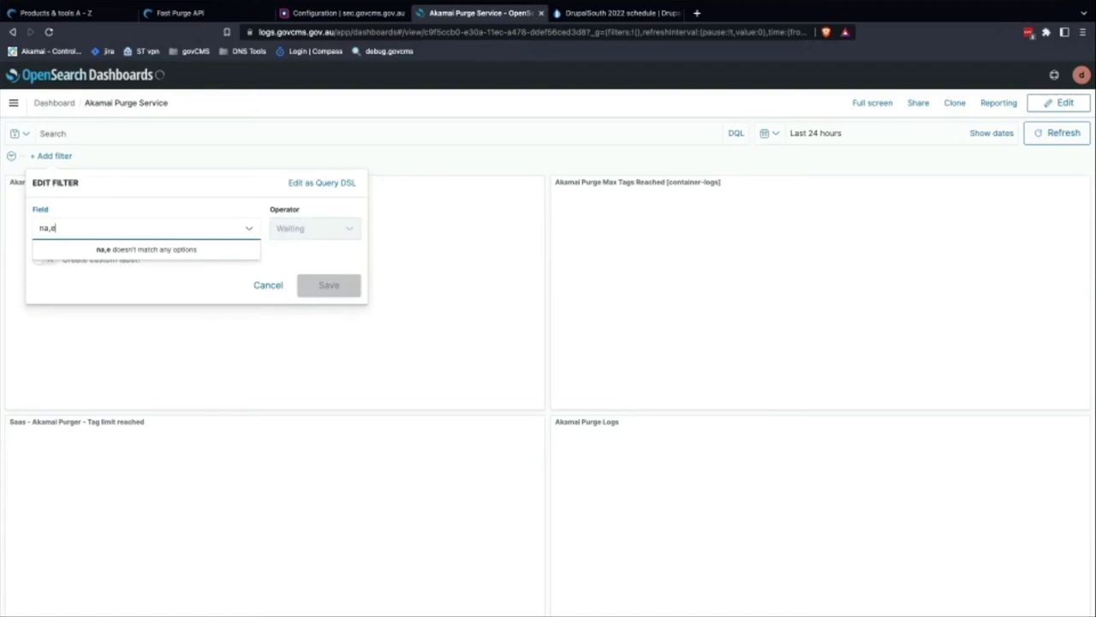
key(BackSpace)
key(BackSpace)
key(BackSpace)
text(ame)
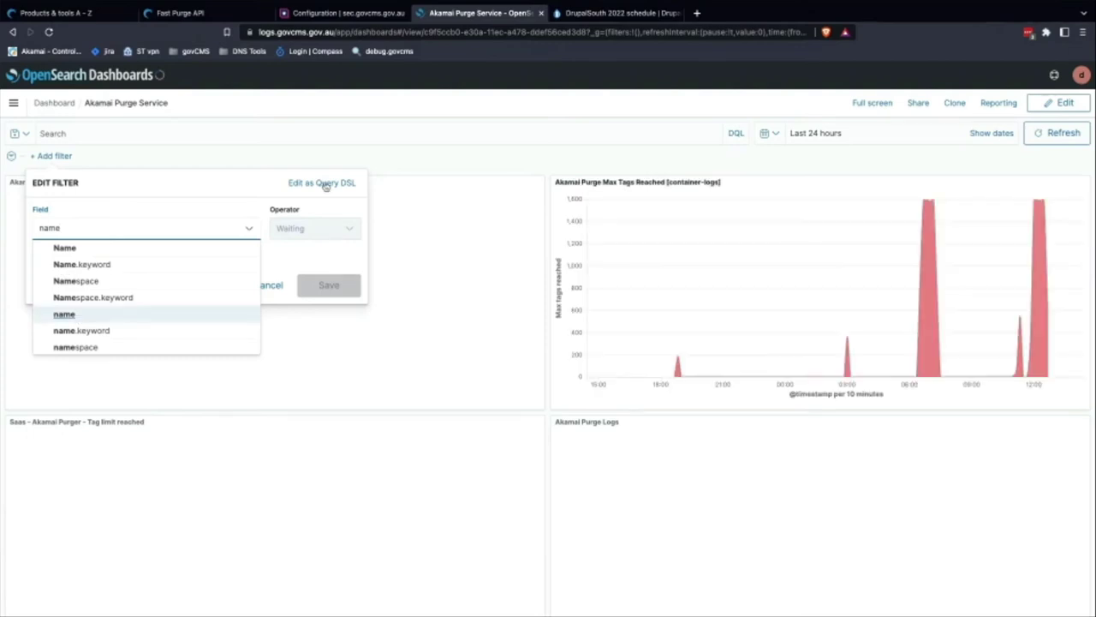
key(Return)
click(344, 229)
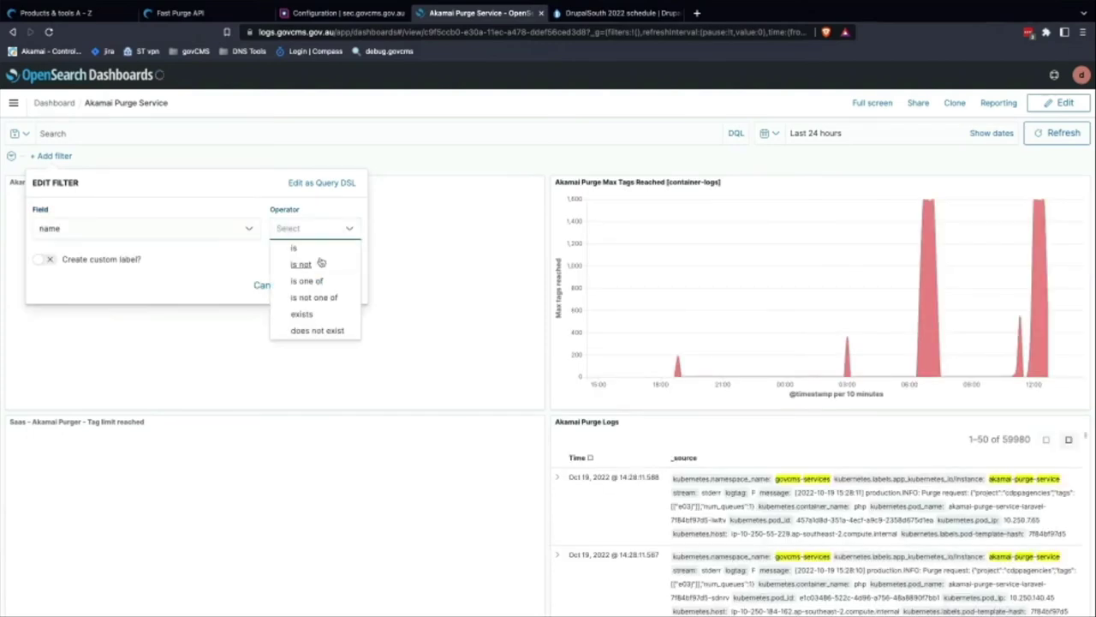
click(318, 252)
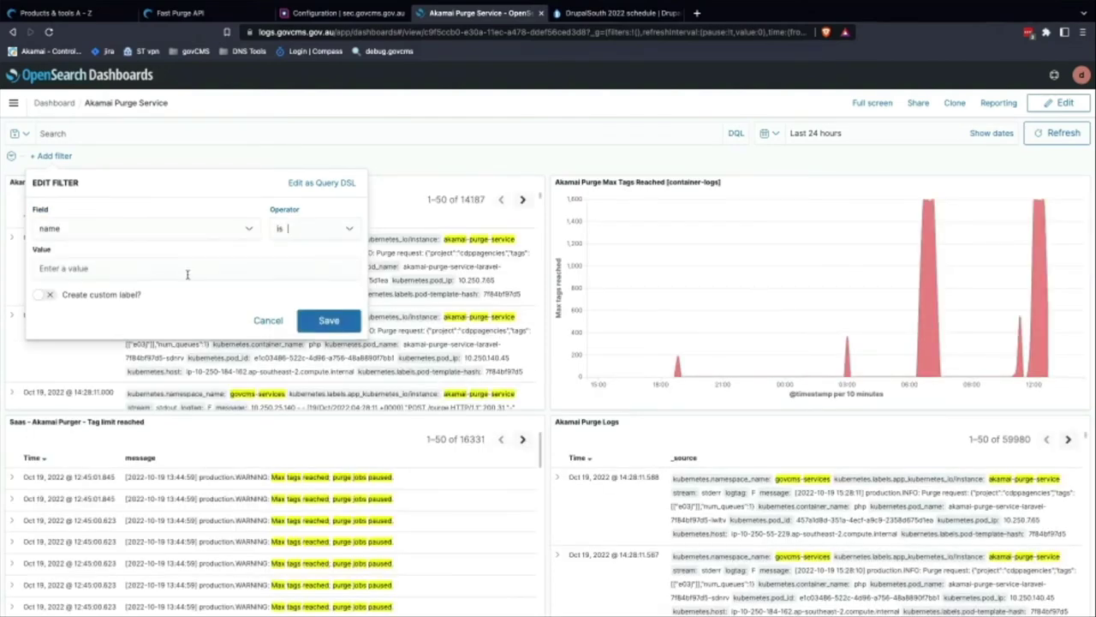
click(186, 271)
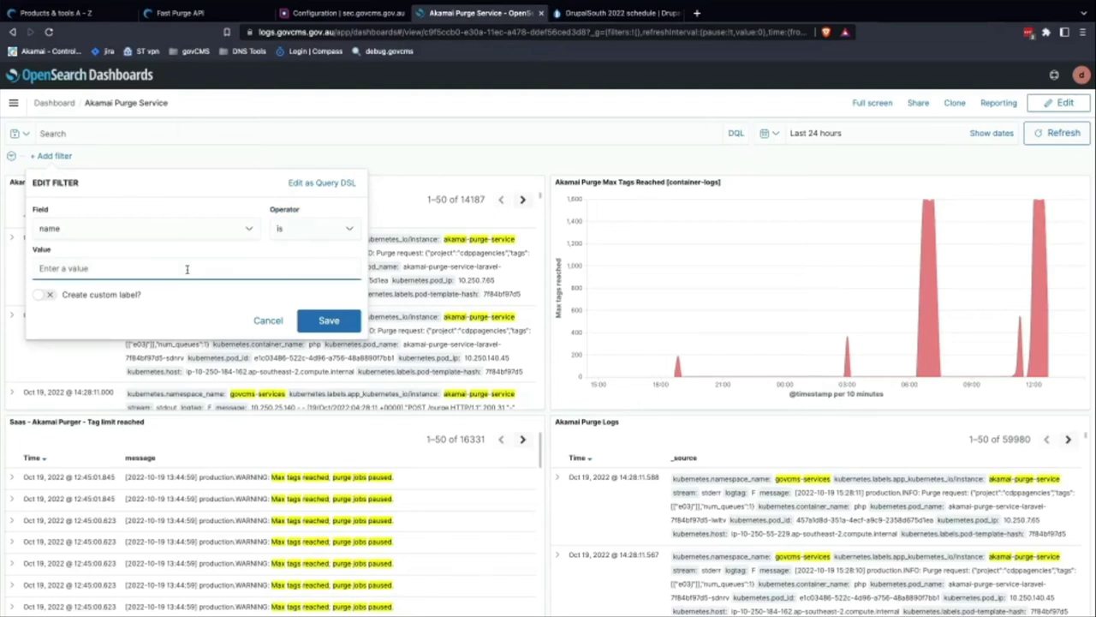
text(*test-akamai*)
text(*)
click(338, 321)
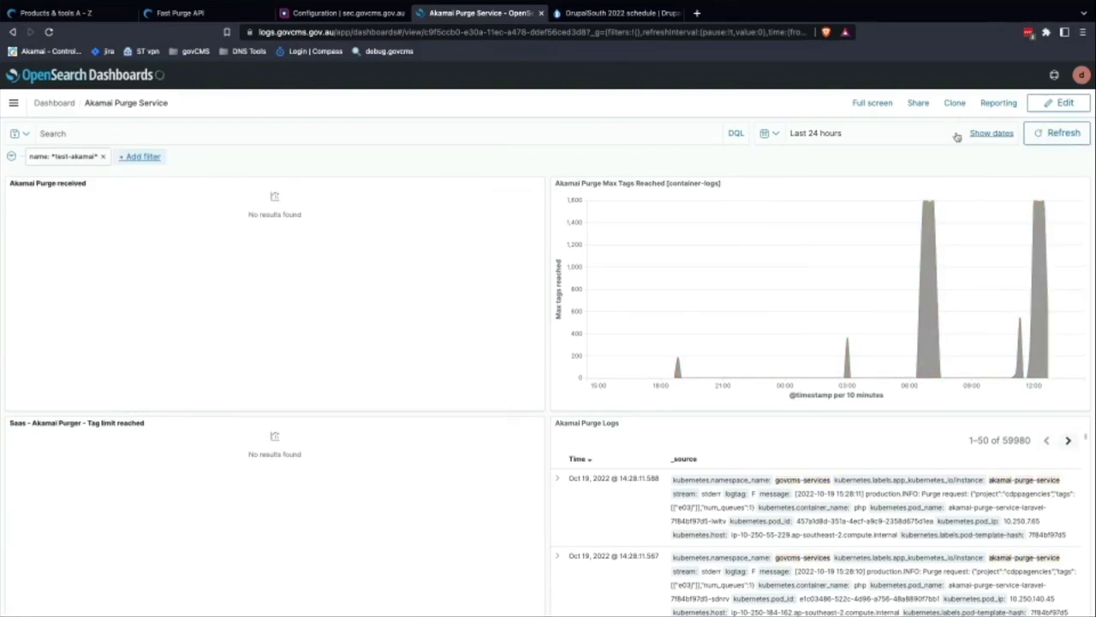
Set the dashboard's time range to the last 15 minutes, remove the name filter and refresh the results.
click(781, 134)
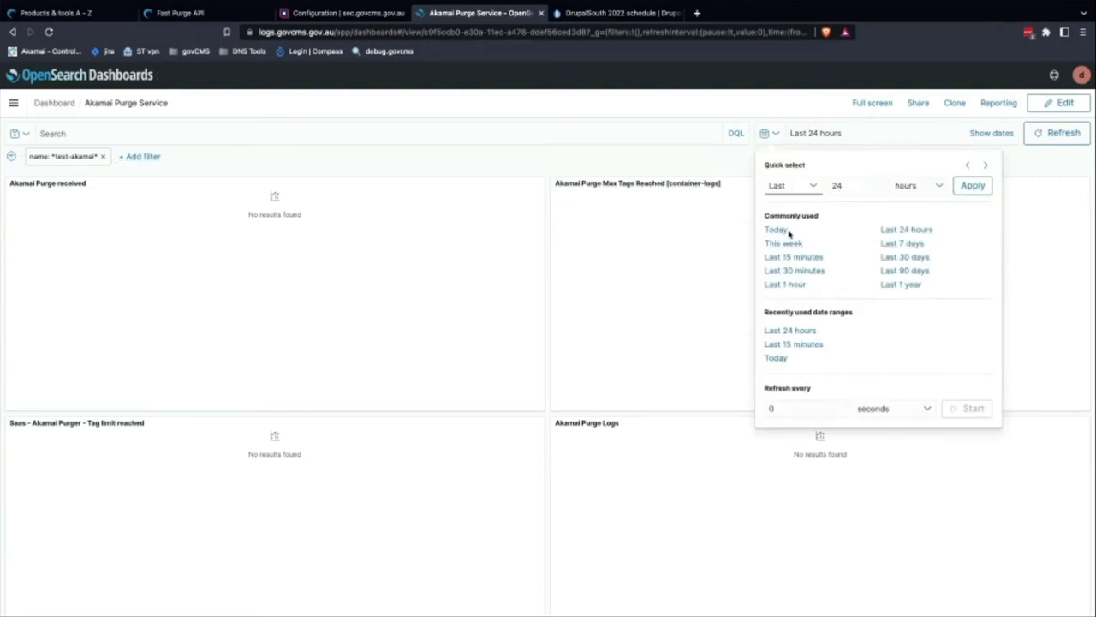
click(807, 345)
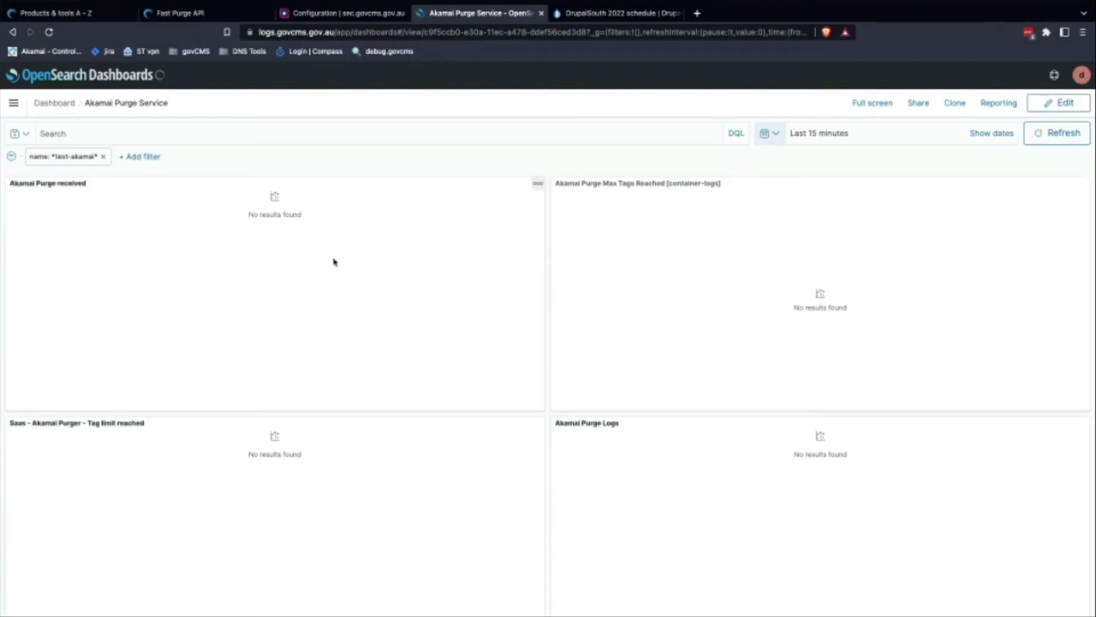
click(1060, 142)
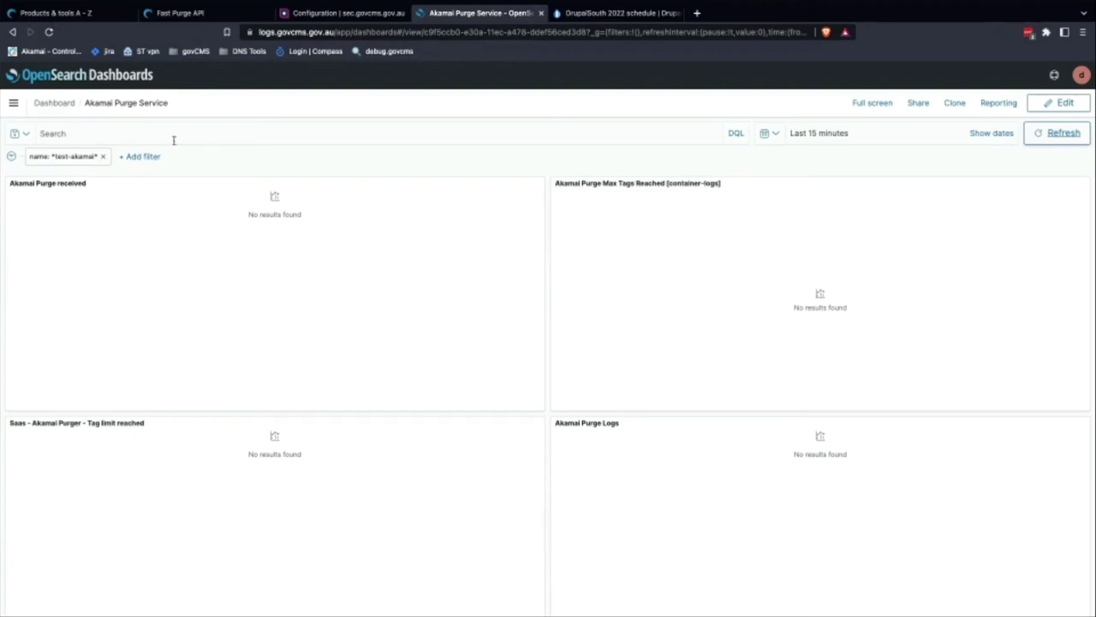
click(103, 157)
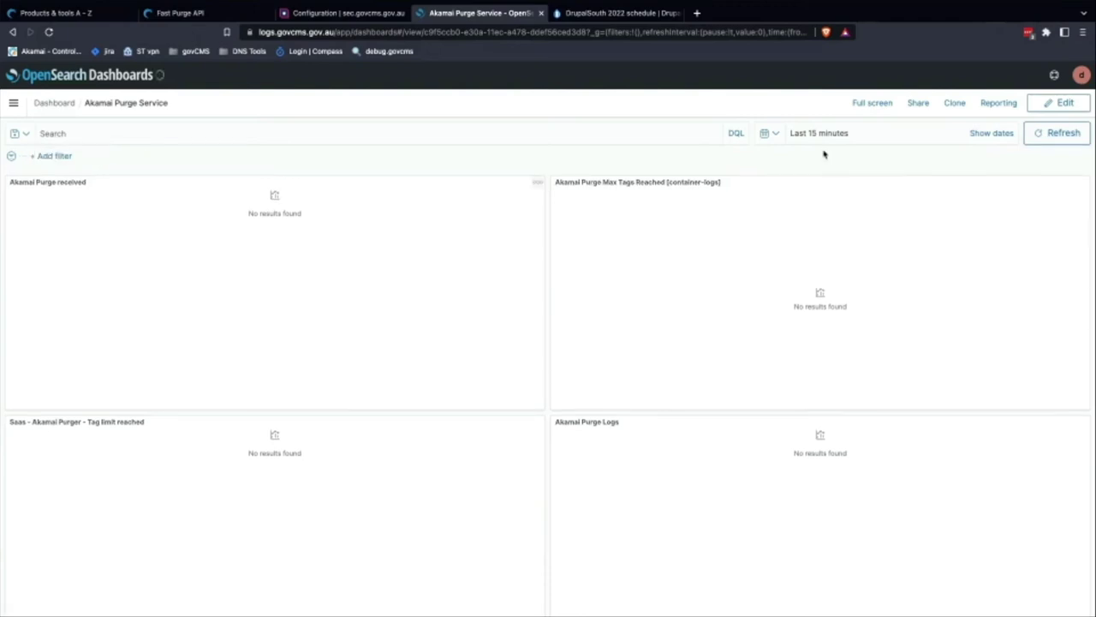
click(1054, 134)
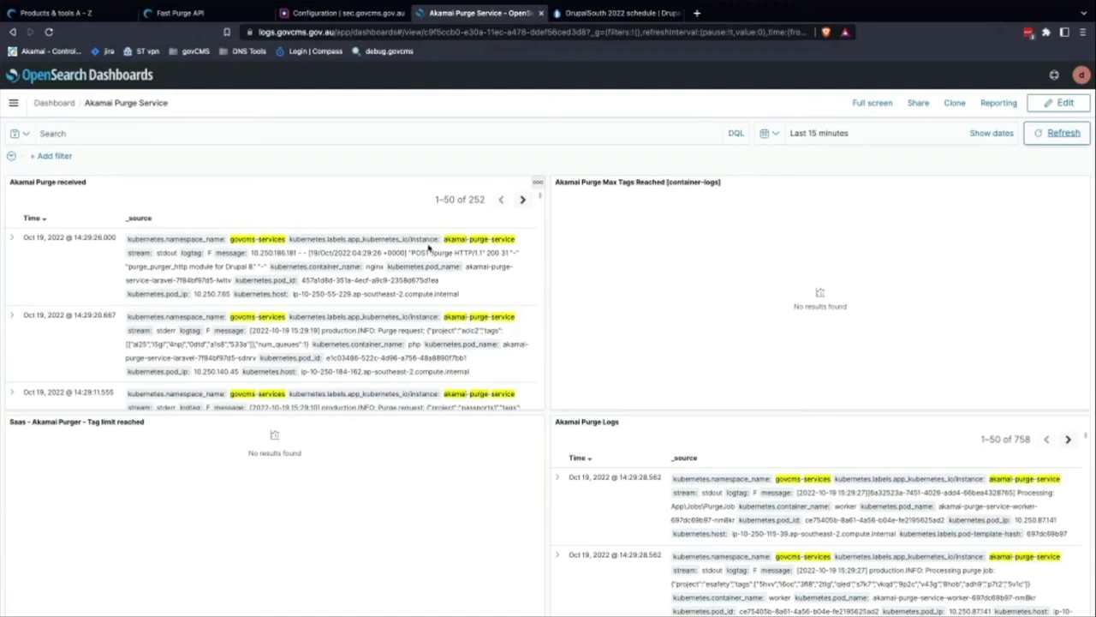
Examine the Akamai Purge received log entries, highlighting a request's project name and another request's tags.
scroll(358, 366, down, 1)
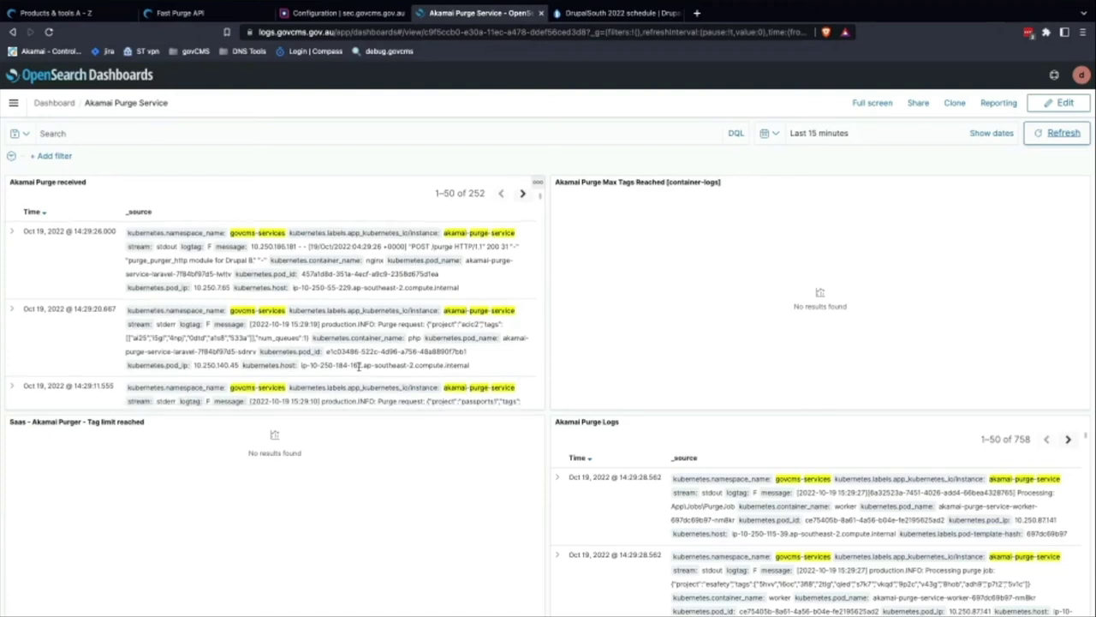
double_click(452, 324)
double_click(467, 323)
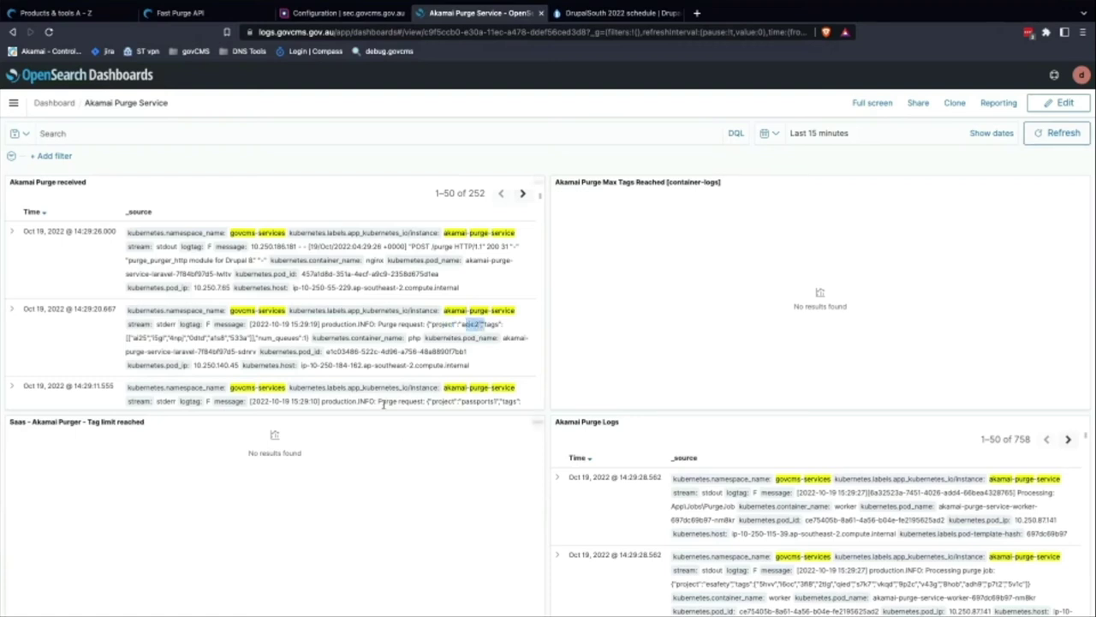
scroll(383, 404, down, 1)
scroll(383, 403, down, 3)
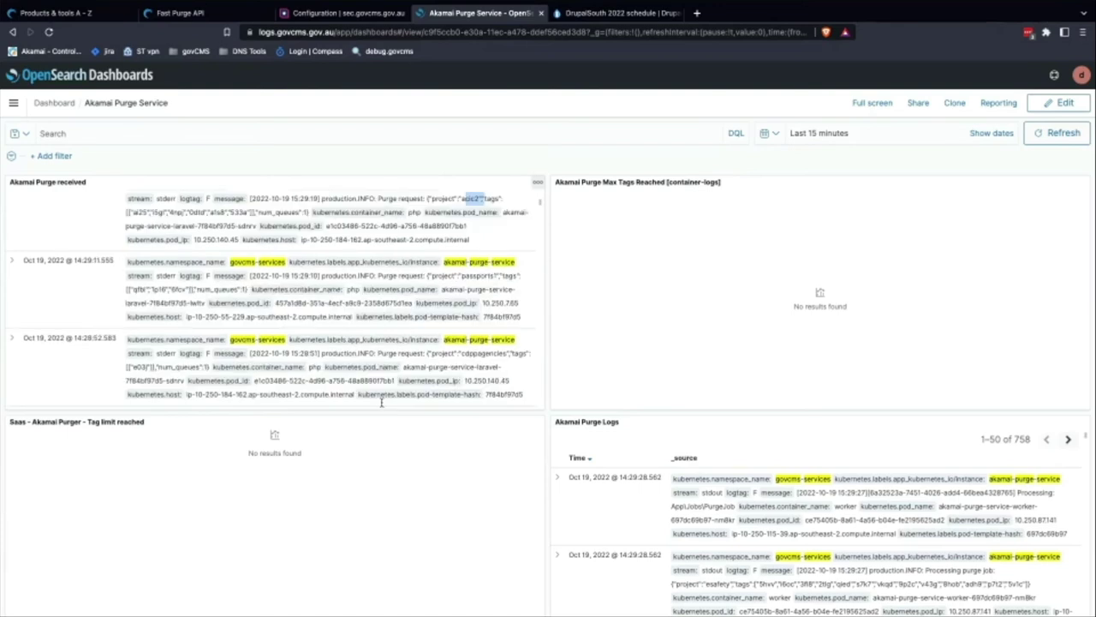
scroll(383, 402, down, 2)
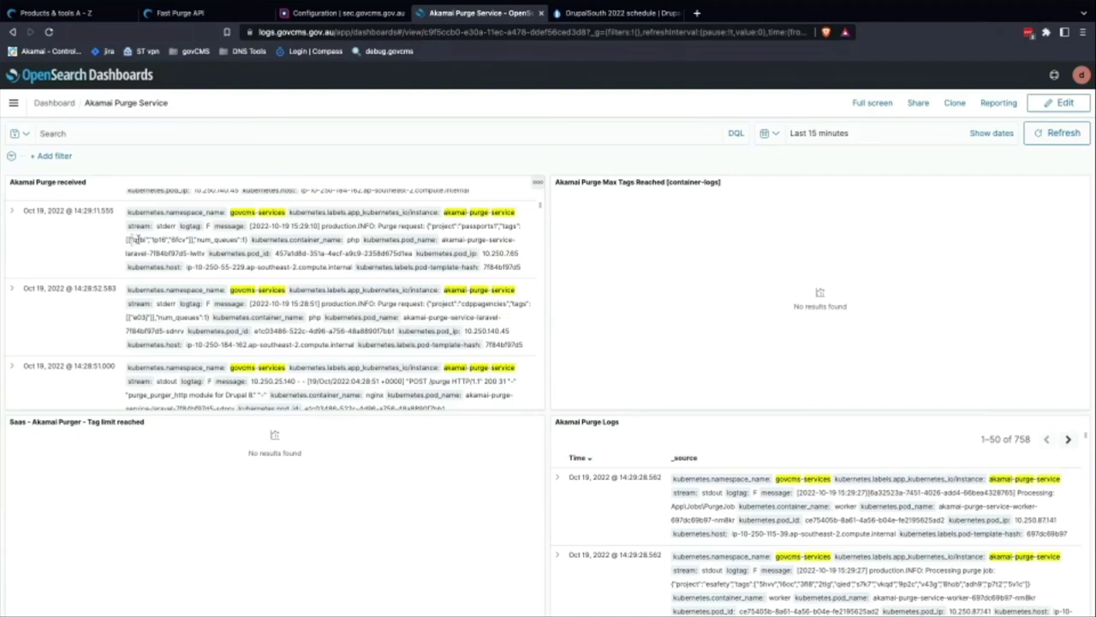
drag(134, 240, 190, 241)
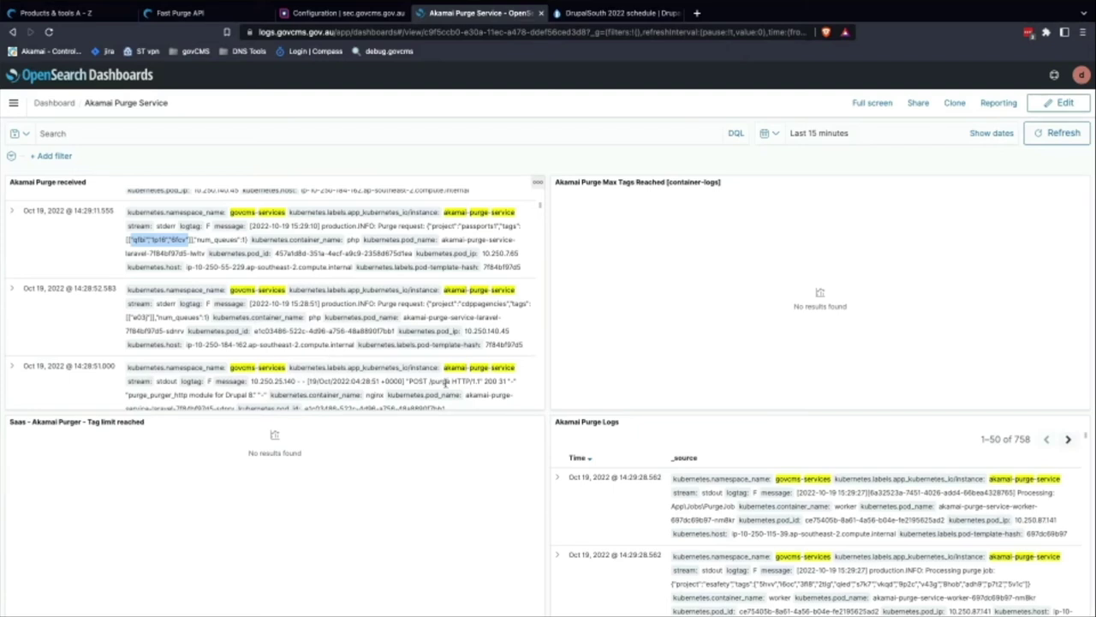
Switch to the Microsoft PowerPoint presentation.
key(super+Tab)
key(super+Tab)
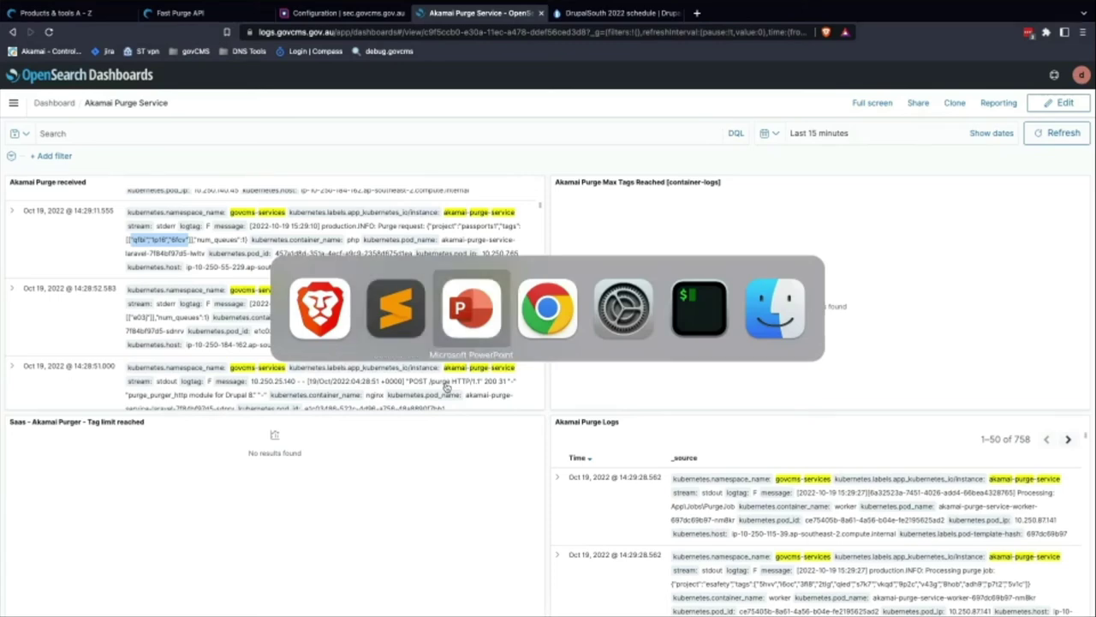
key(super+Tab)
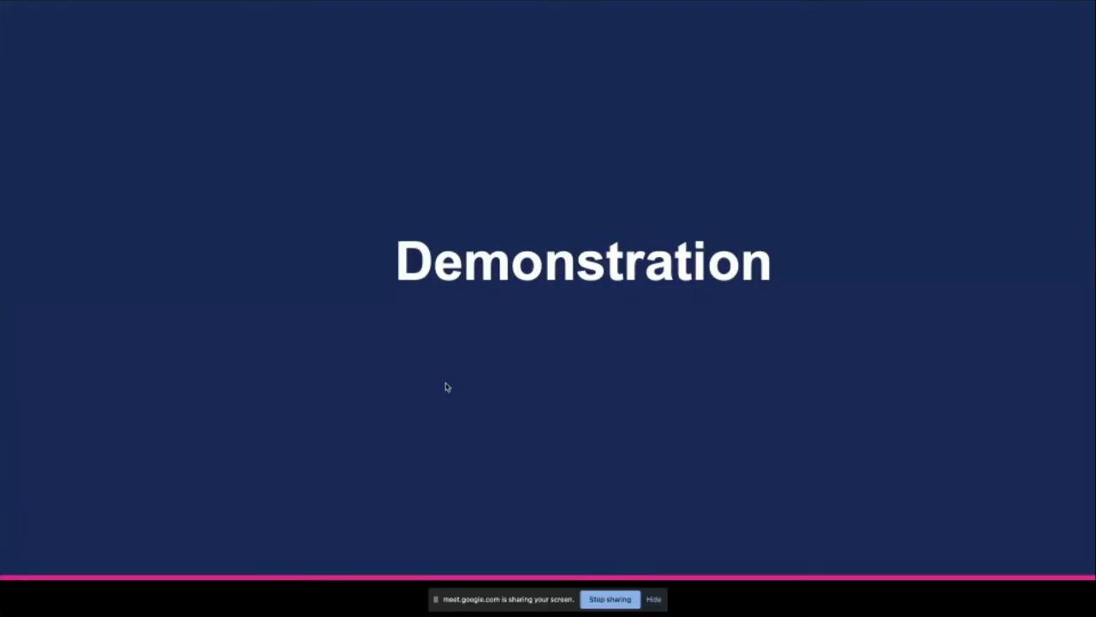
key(Tab)
key(ctrl+Tab)
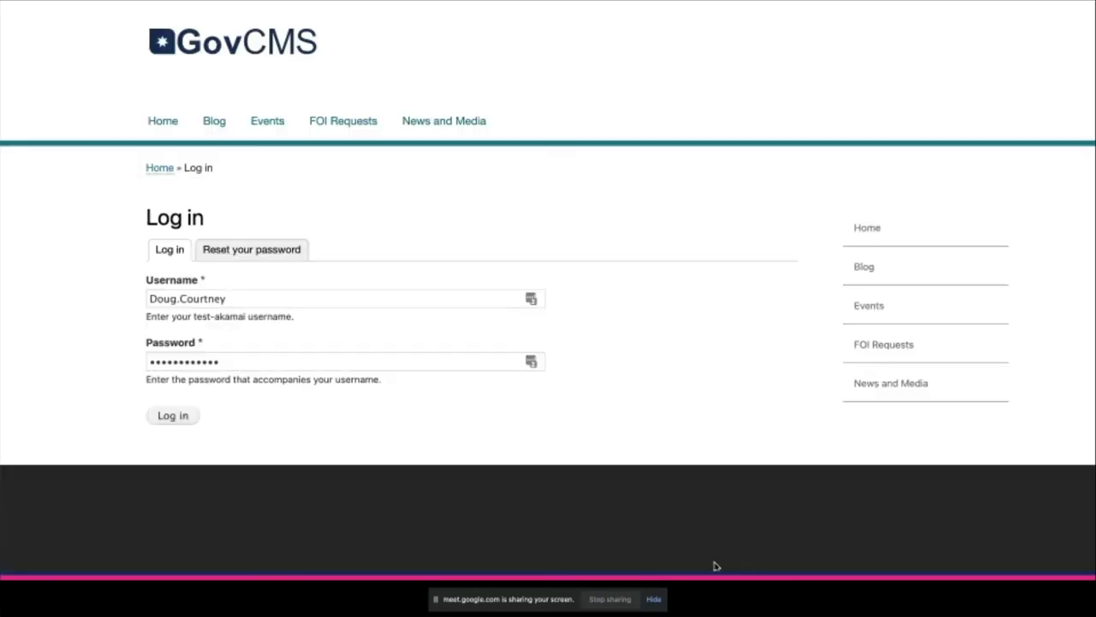
key(ctrl+Tab)
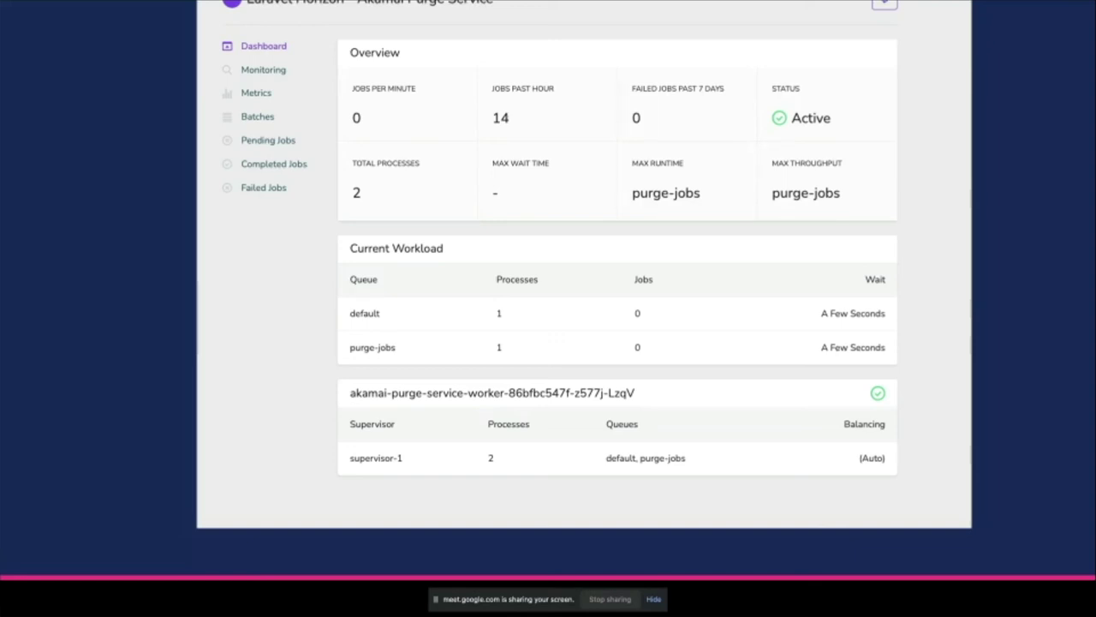
click(273, 164)
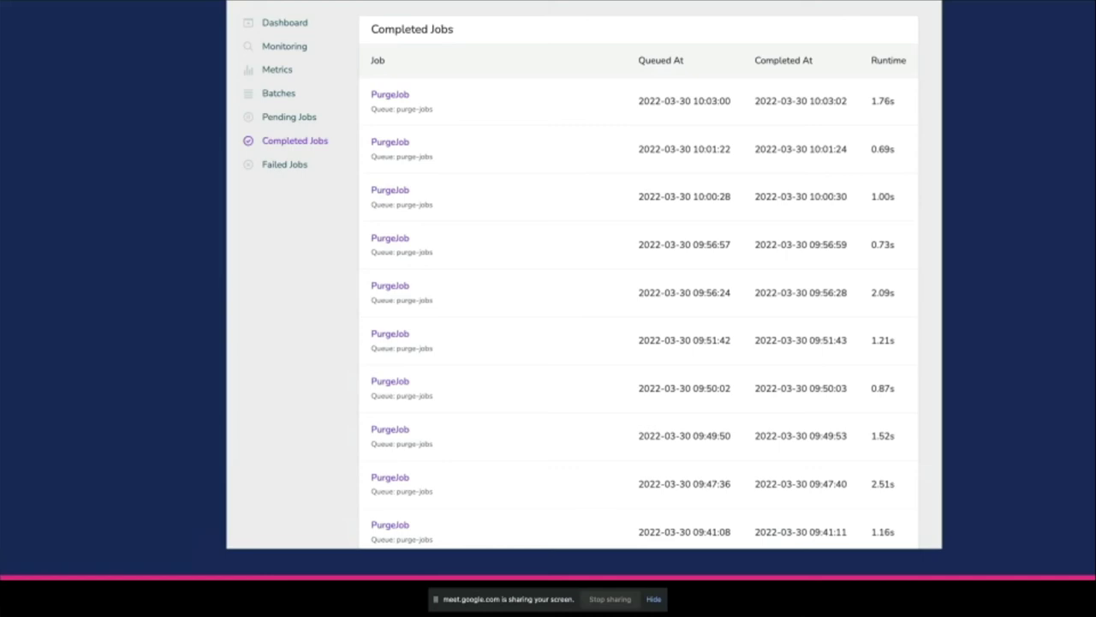
key(alt+Tab)
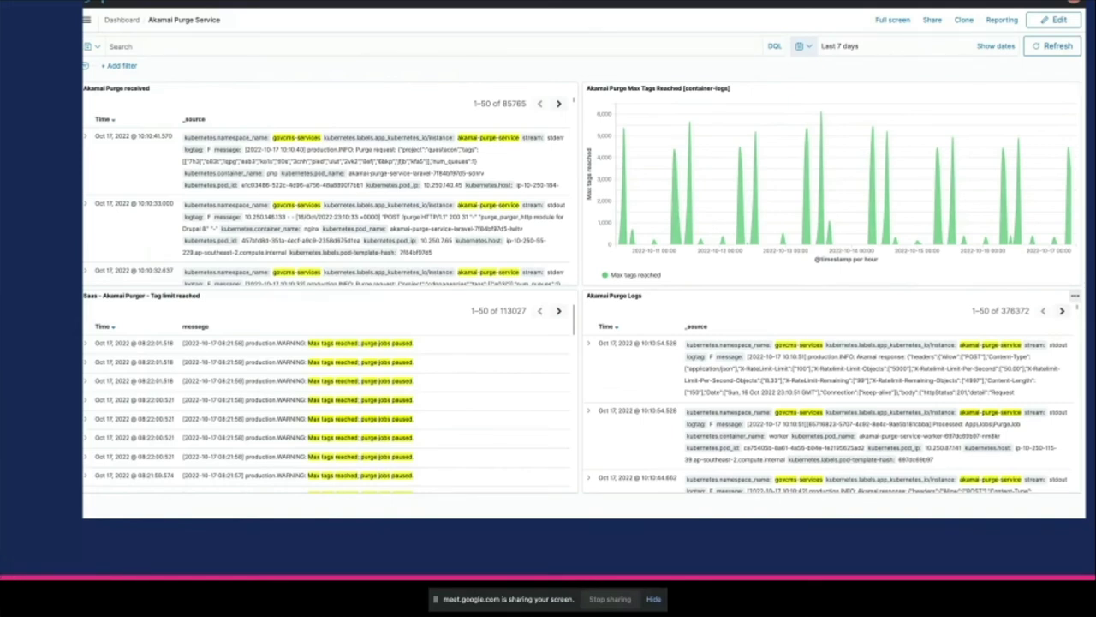
key(alt+Tab)
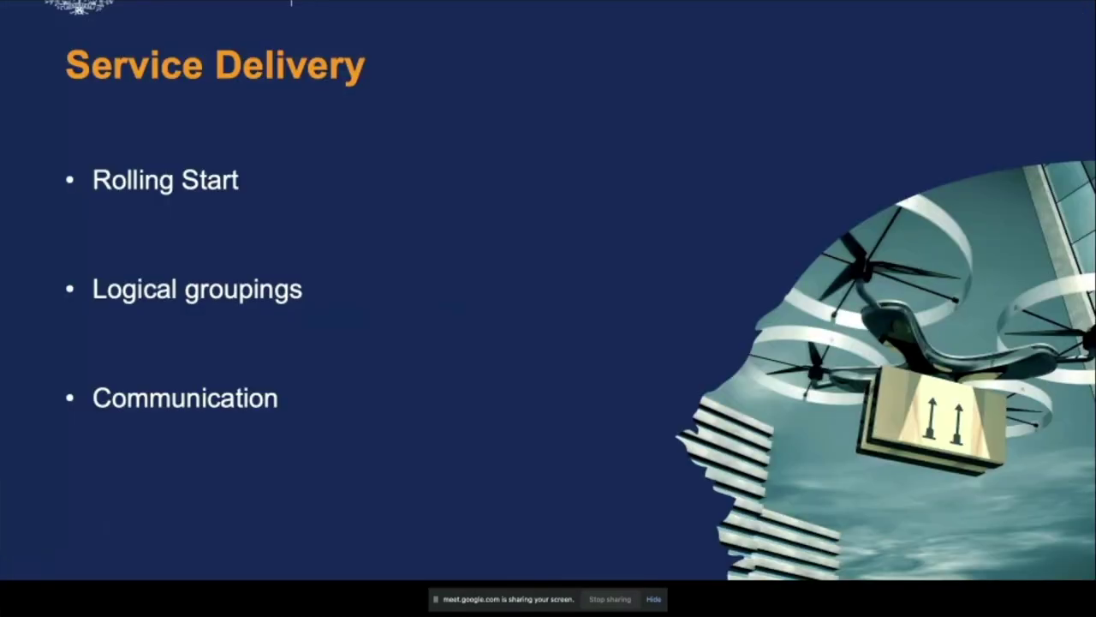